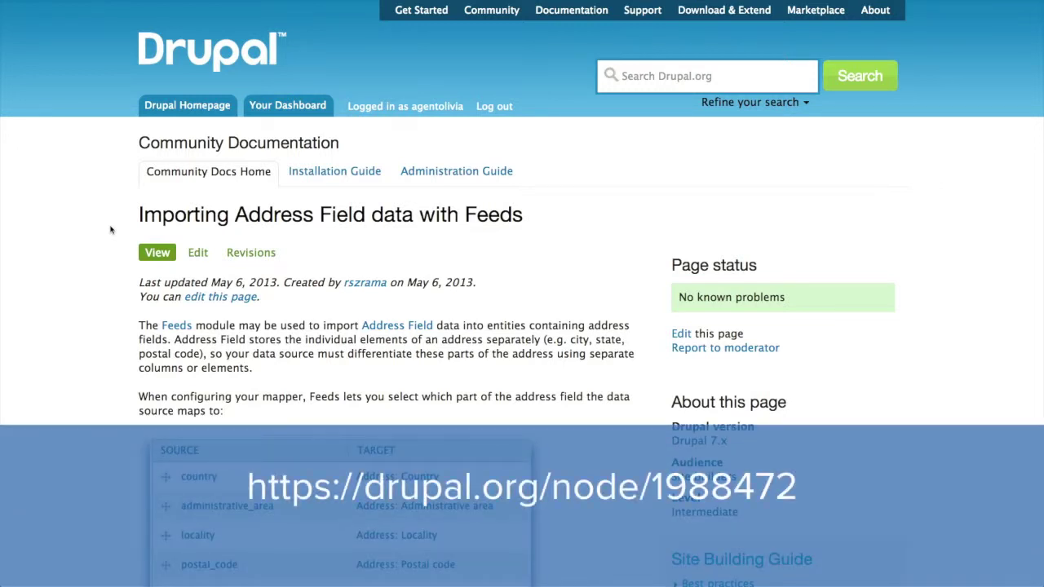
Read the Drupal documentation on importing Address Field data with Feeds, including the source-to-target mapping table
scroll(114, 230, down, 5)
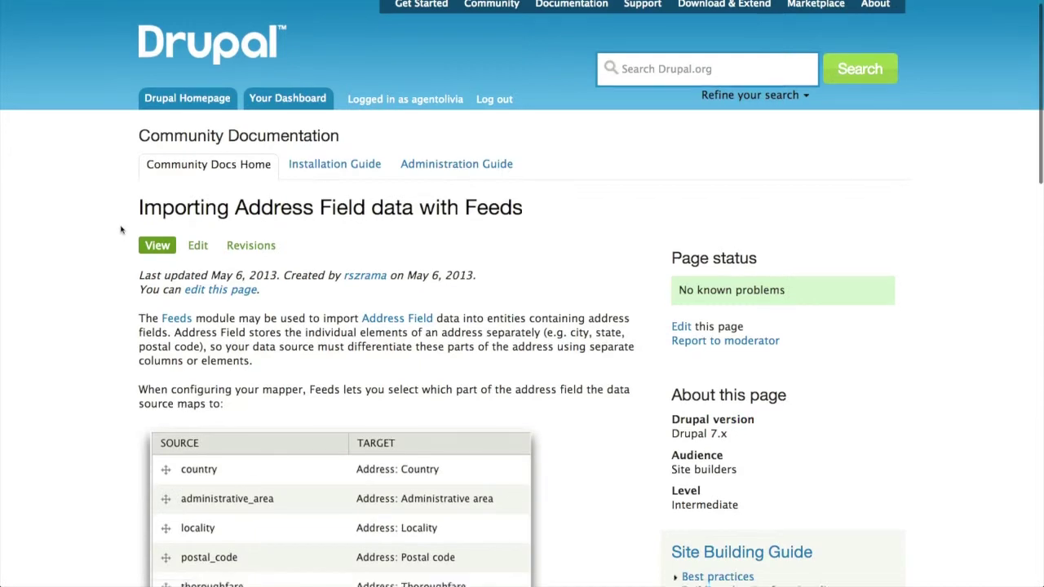
scroll(120, 230, down, 15)
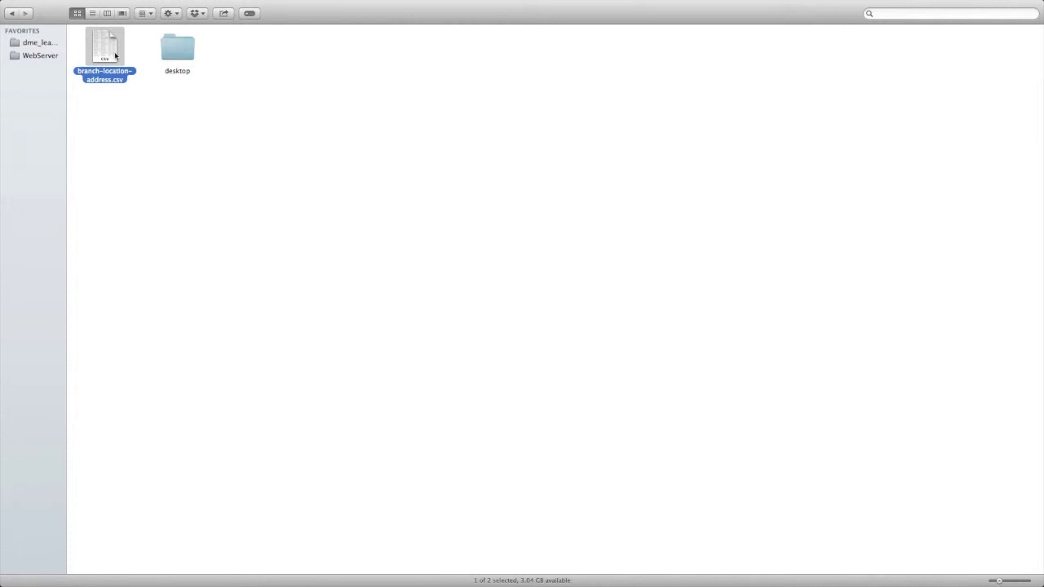
Preview the contents of branch-location-address.csv in the file manager without opening it in an editor
right_click(109, 54)
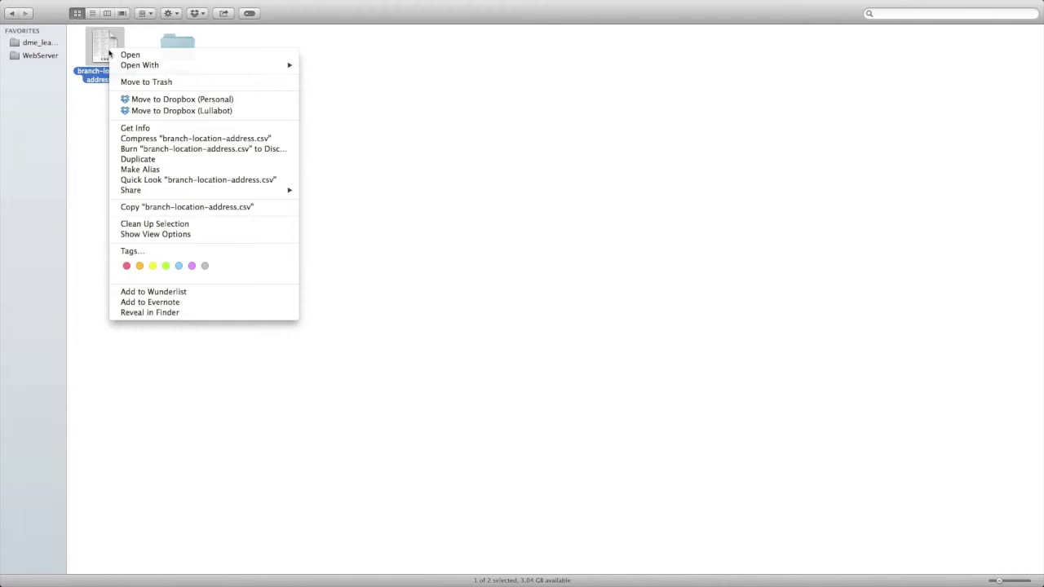
click(152, 180)
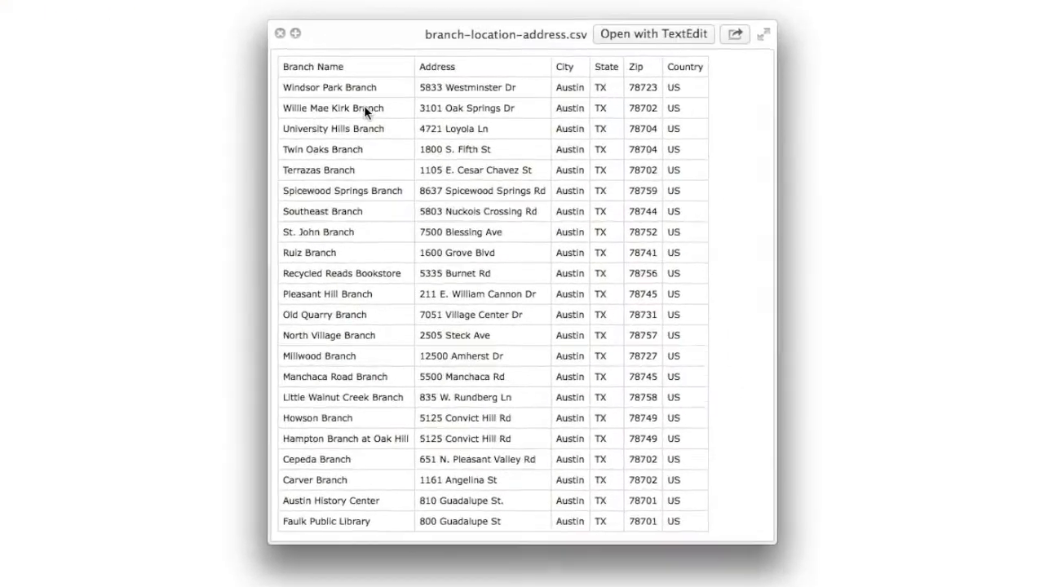
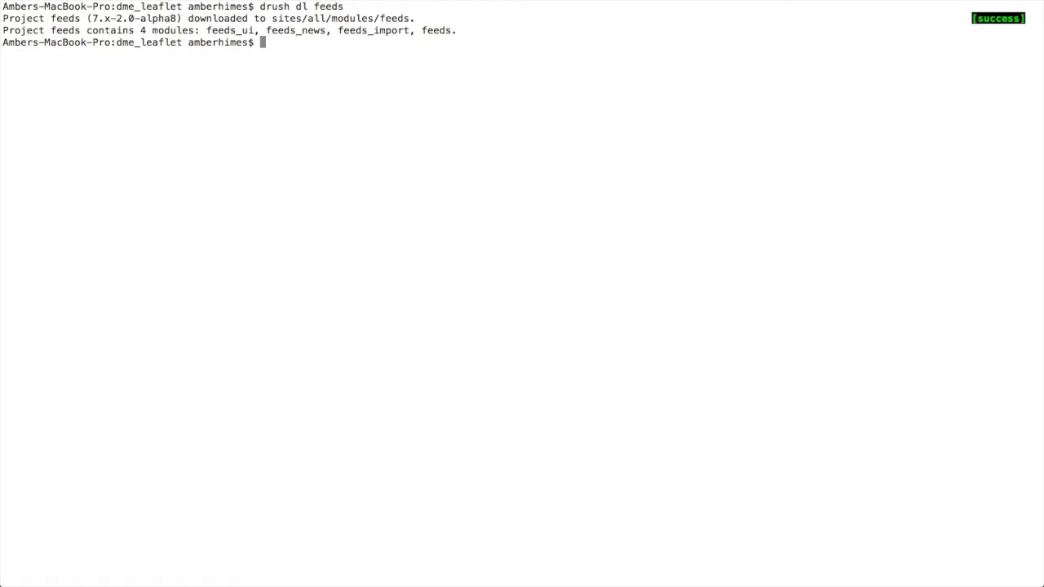
Enable the feeds_ui module and its feeds dependency from the terminal with drush
text(drush en feeds_ui)
key(Return)
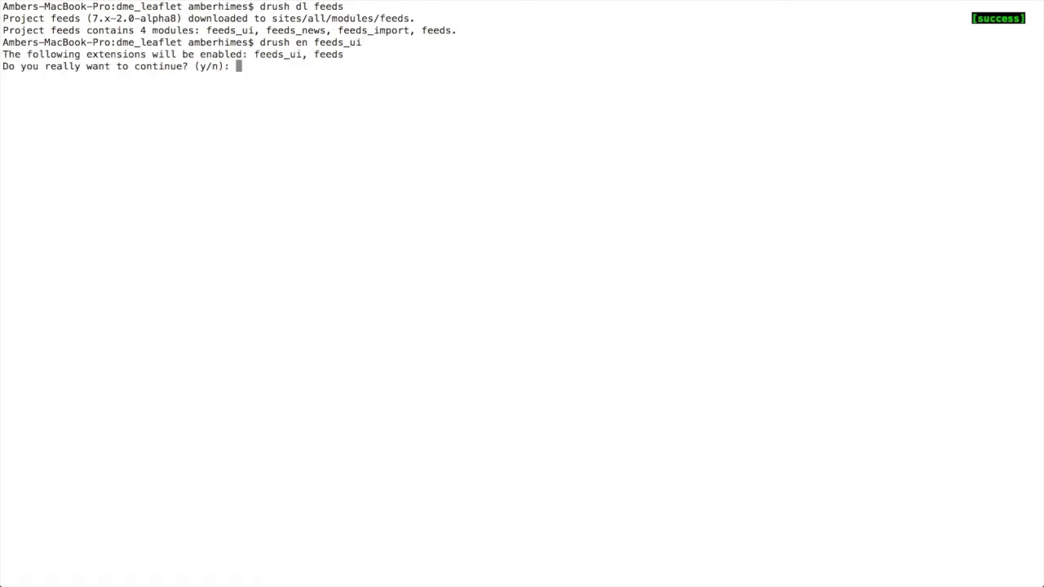
text(y)
key(Return)
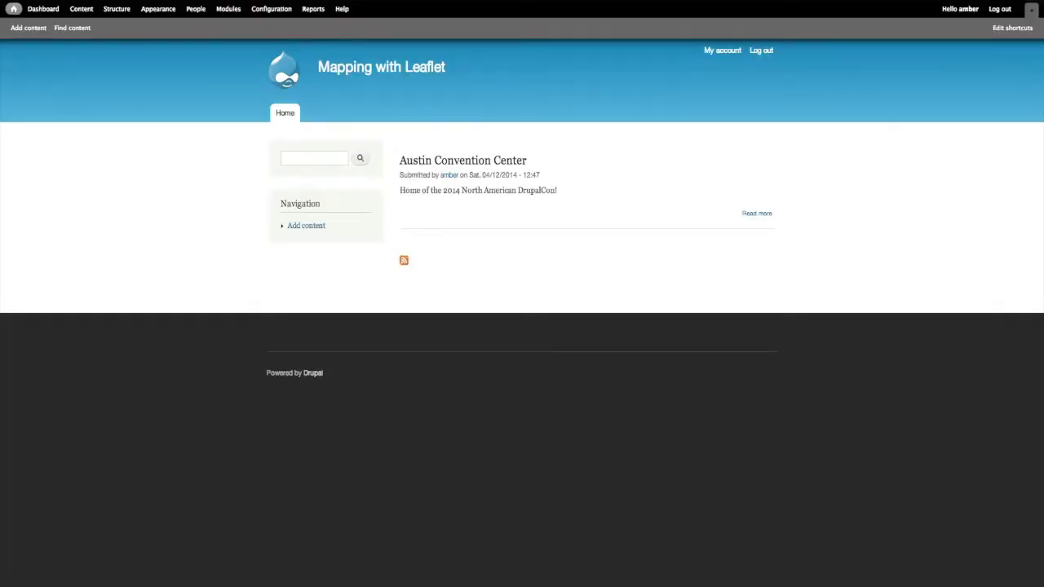
Create a Feeds importer named "Locations import" with the description "Imports addresses from a CSV file to create Location nodes"
click(116, 9)
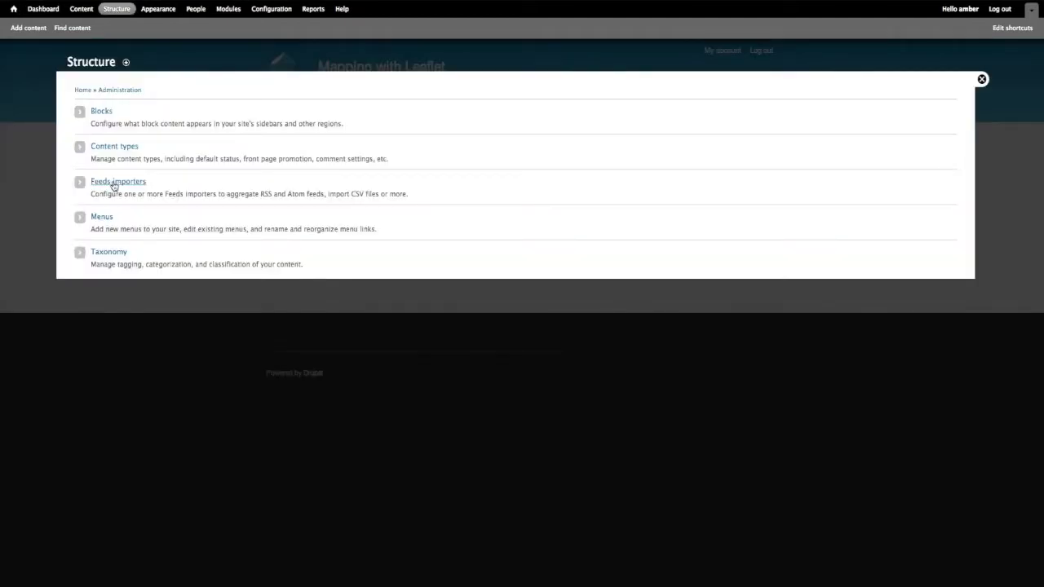
click(113, 182)
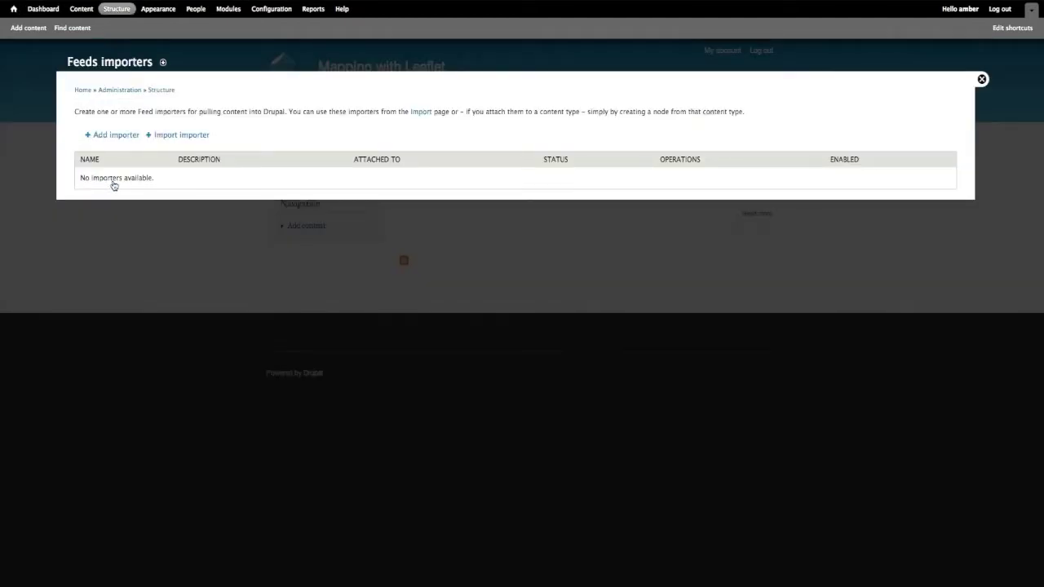
click(116, 136)
click(115, 122)
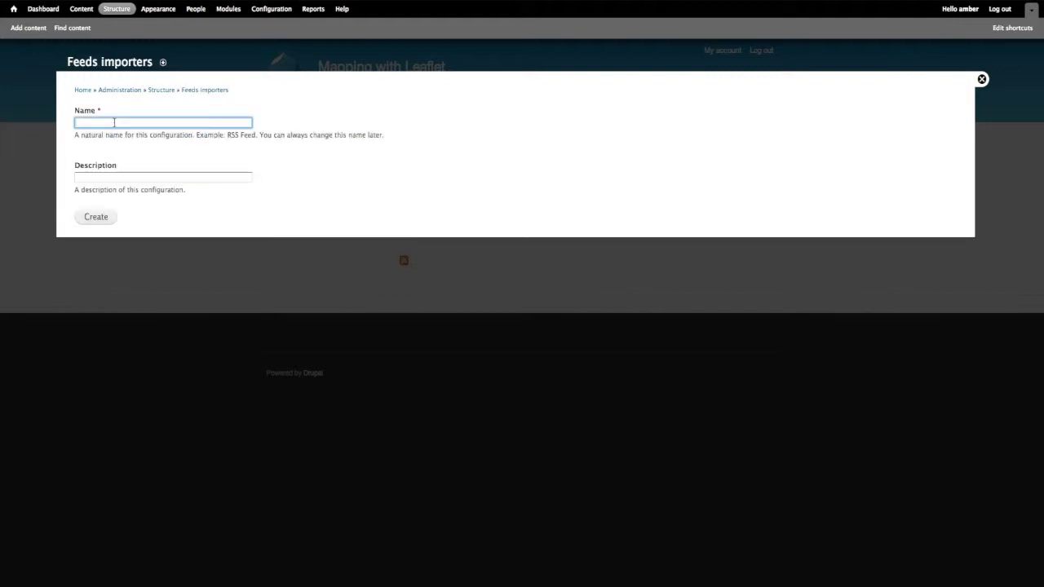
text(Locations import)
key(Tab)
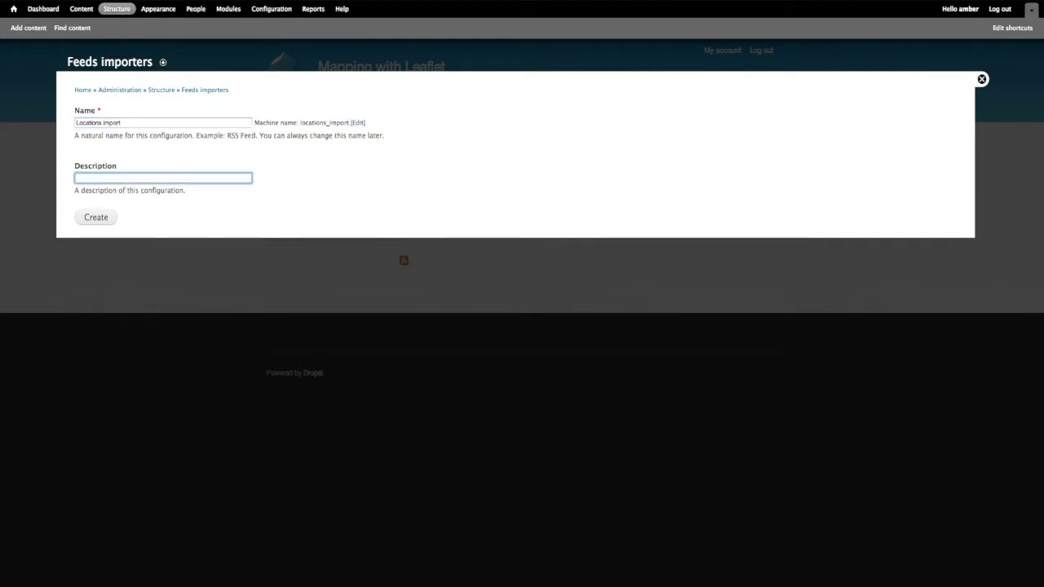
text(Import)
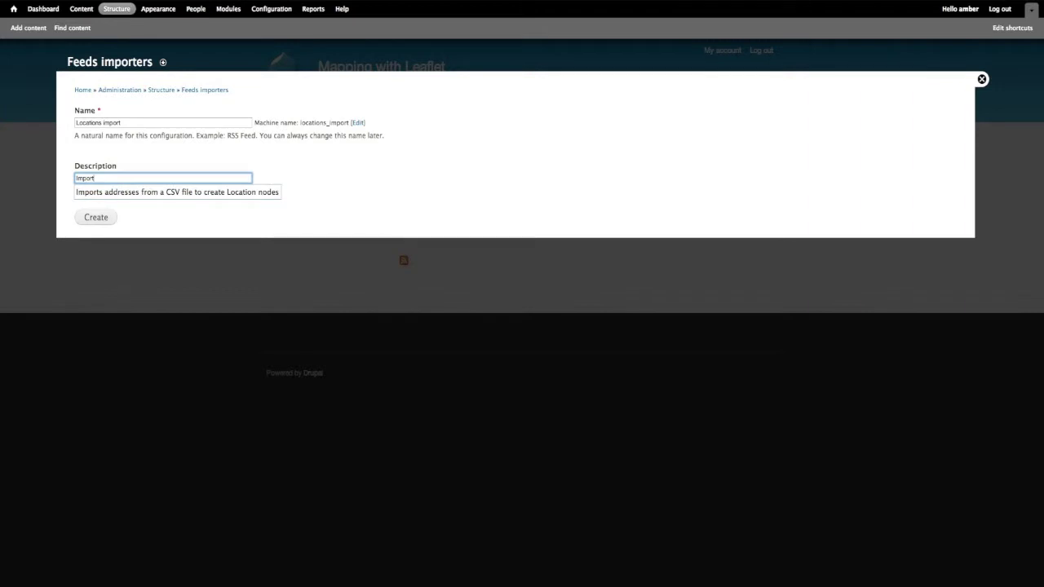
key(Down)
key(Tab)
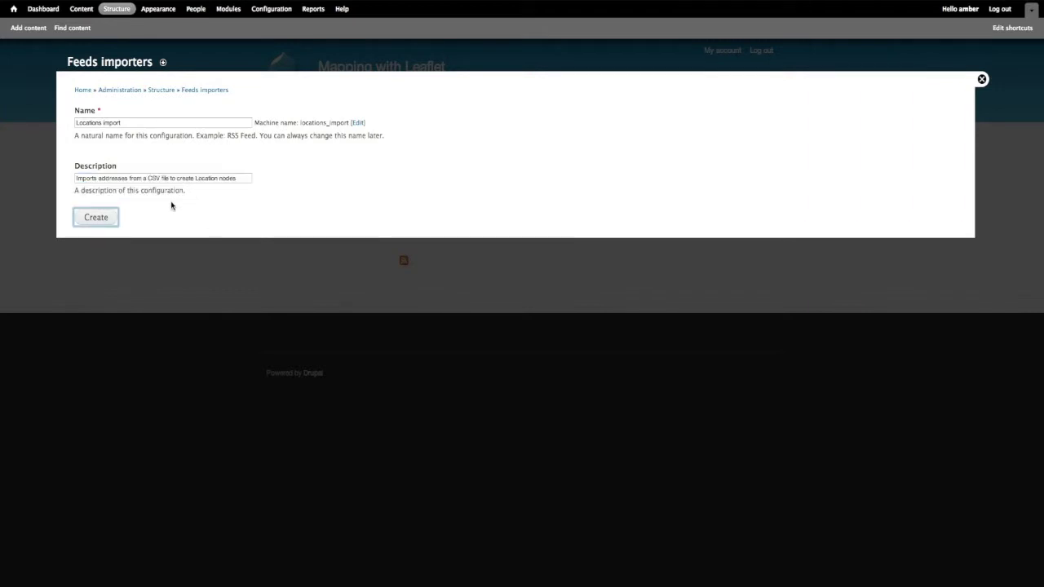
click(97, 217)
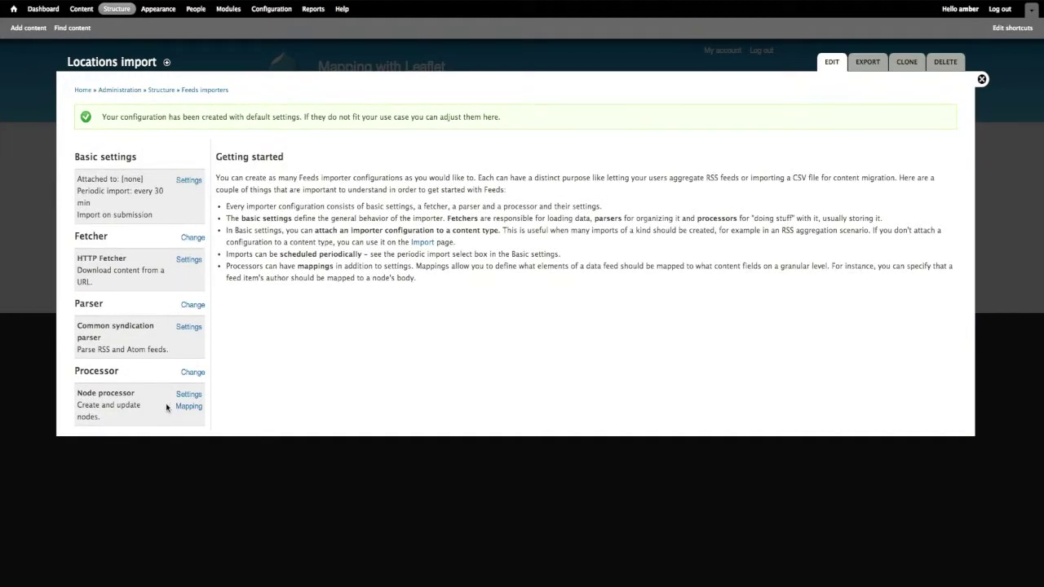
Set the importer's periodic import to Off in its basic settings and save
click(187, 181)
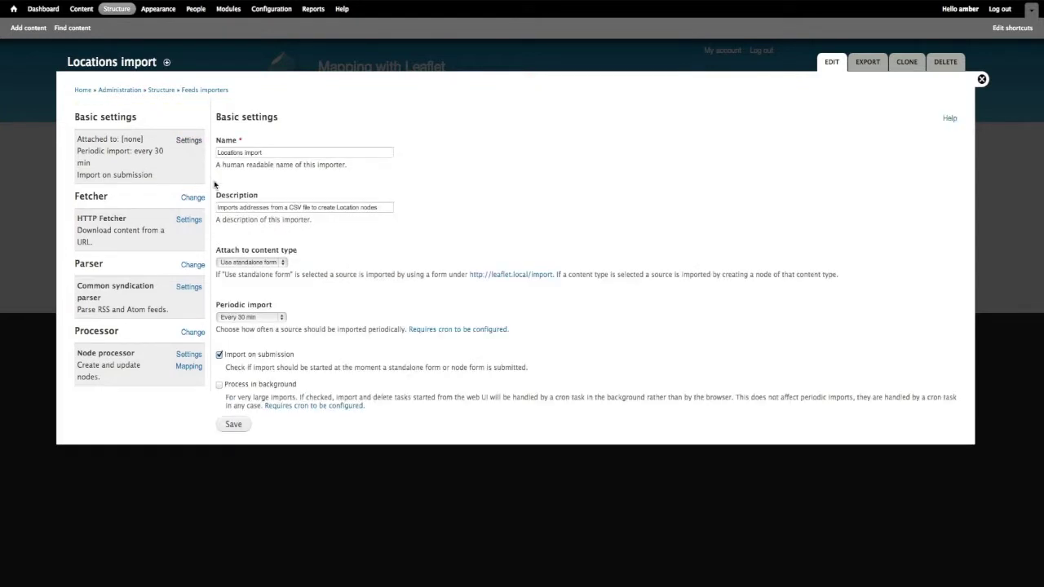
click(267, 317)
click(274, 288)
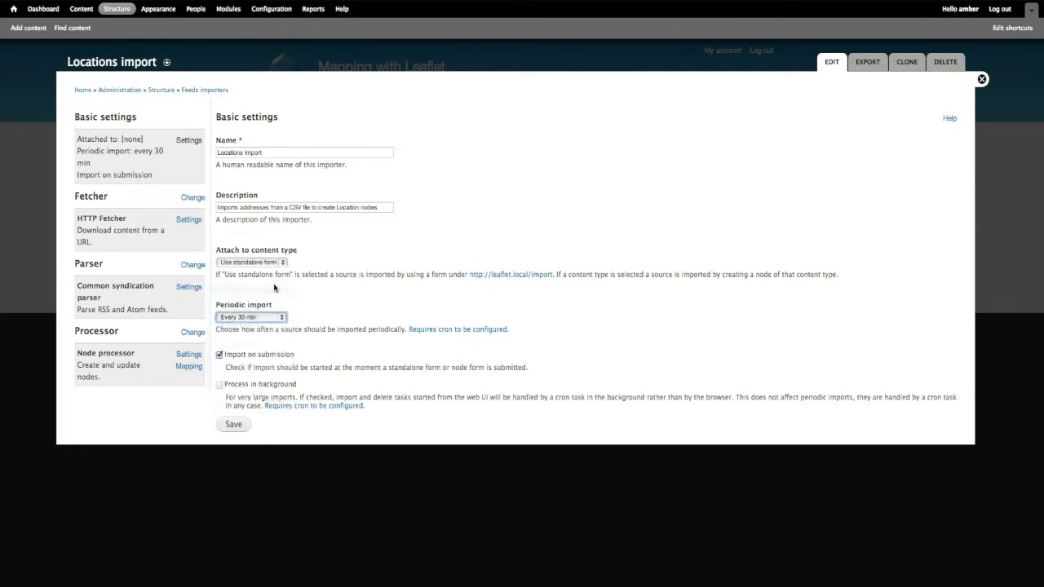
click(232, 425)
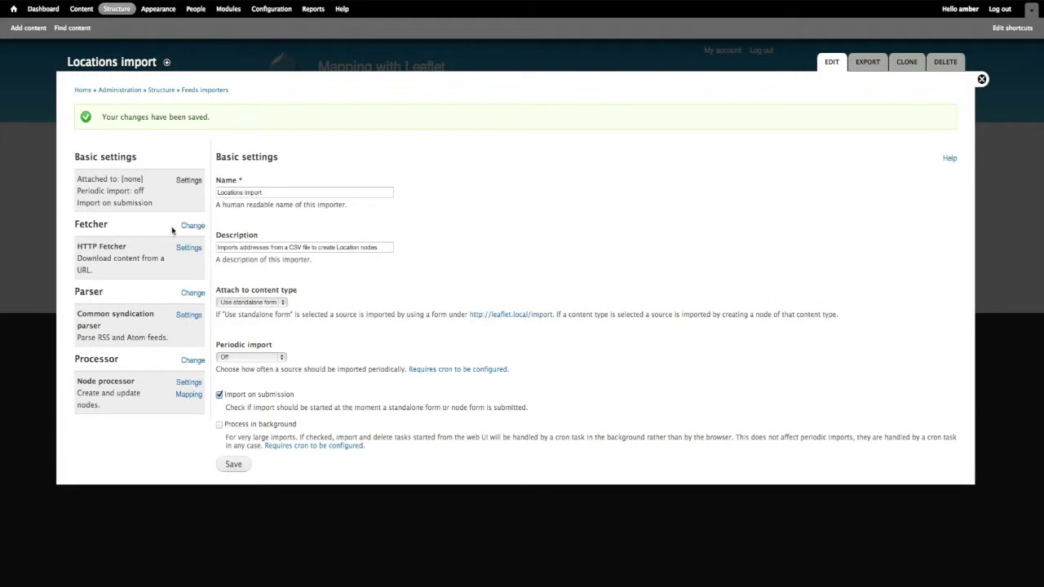
Change the importer's fetcher to File upload and save
click(193, 227)
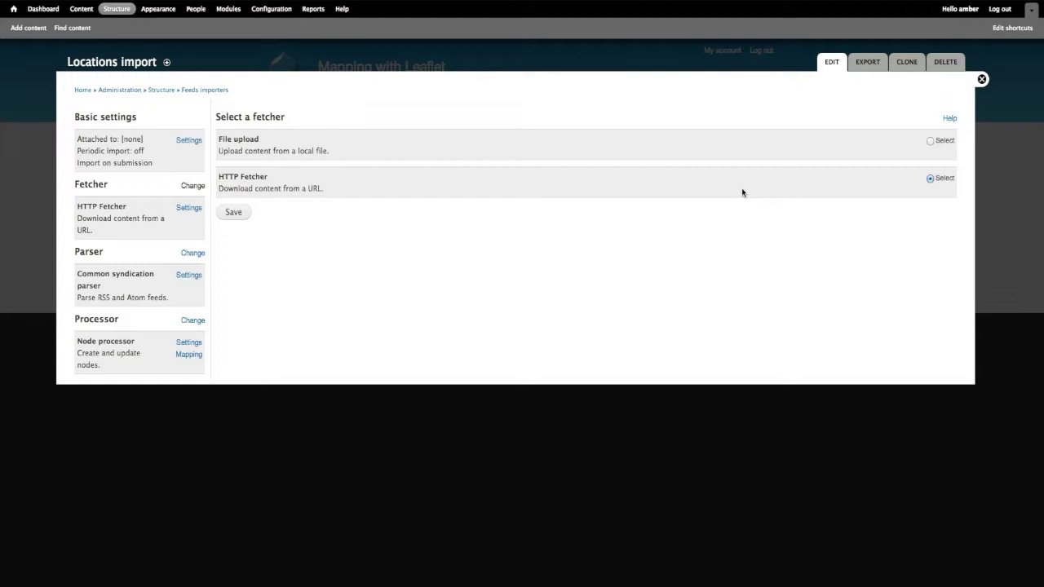
click(930, 142)
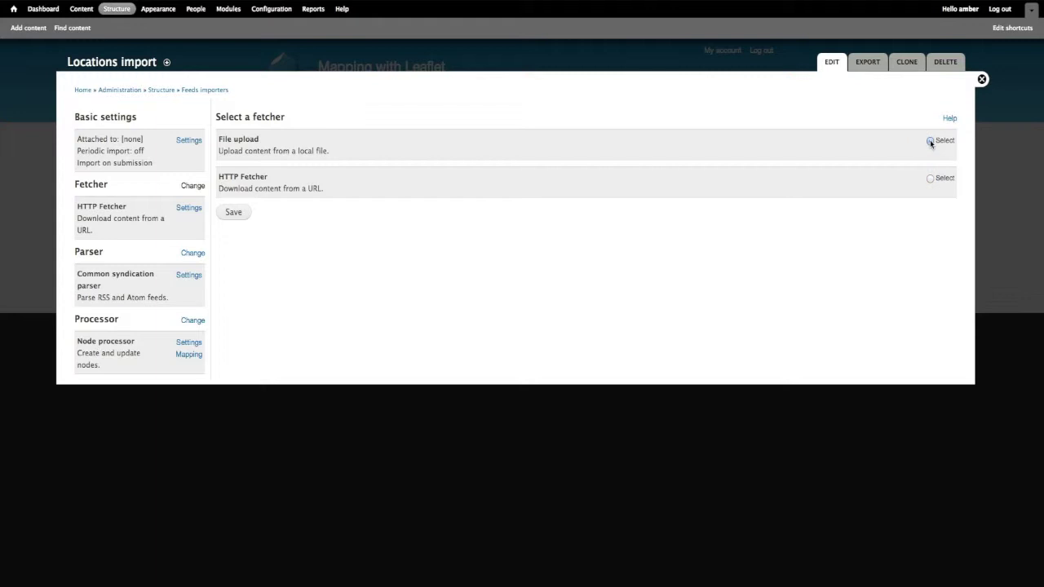
click(233, 212)
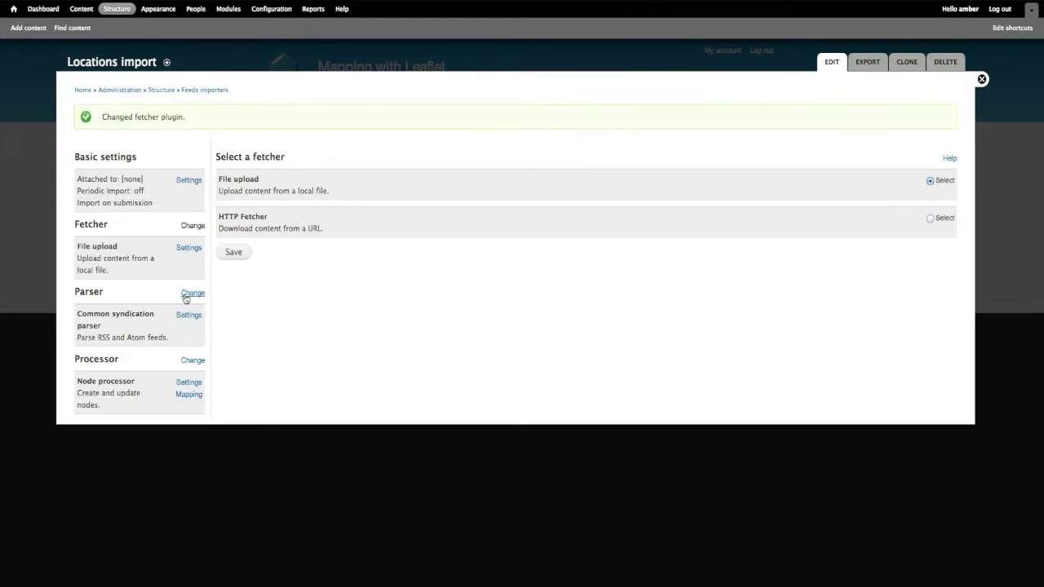
Change the importer's parser to CSV parser and save
click(186, 296)
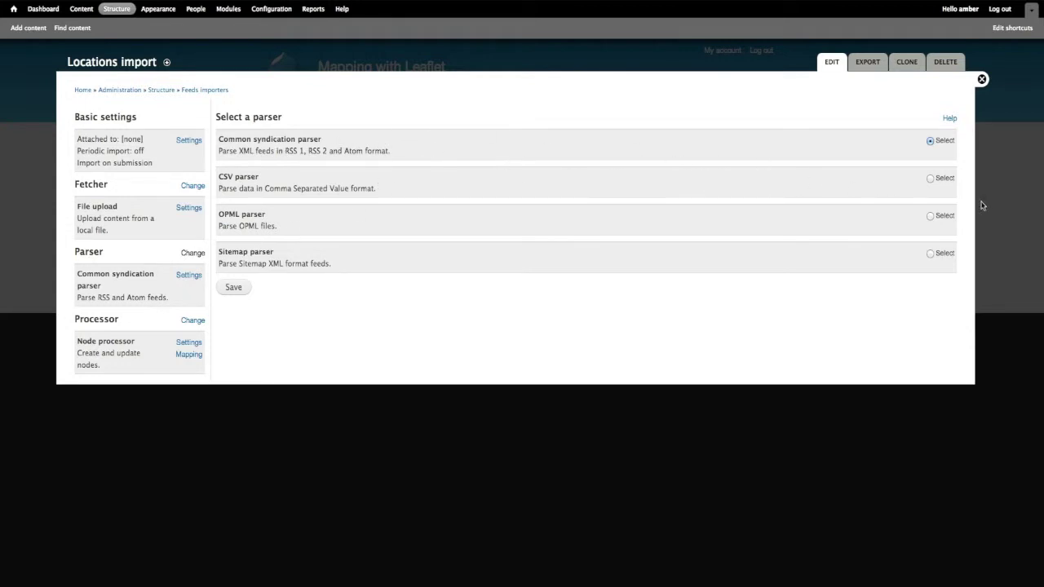
click(930, 179)
click(237, 290)
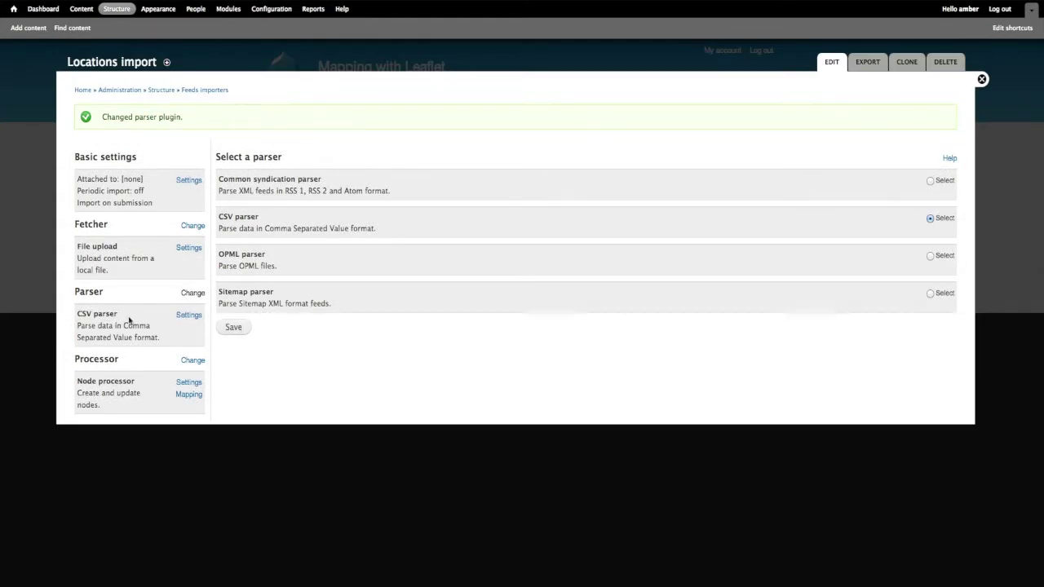
Save the CSV parser settings with a comma as the default delimiter and No headers unchecked
click(187, 317)
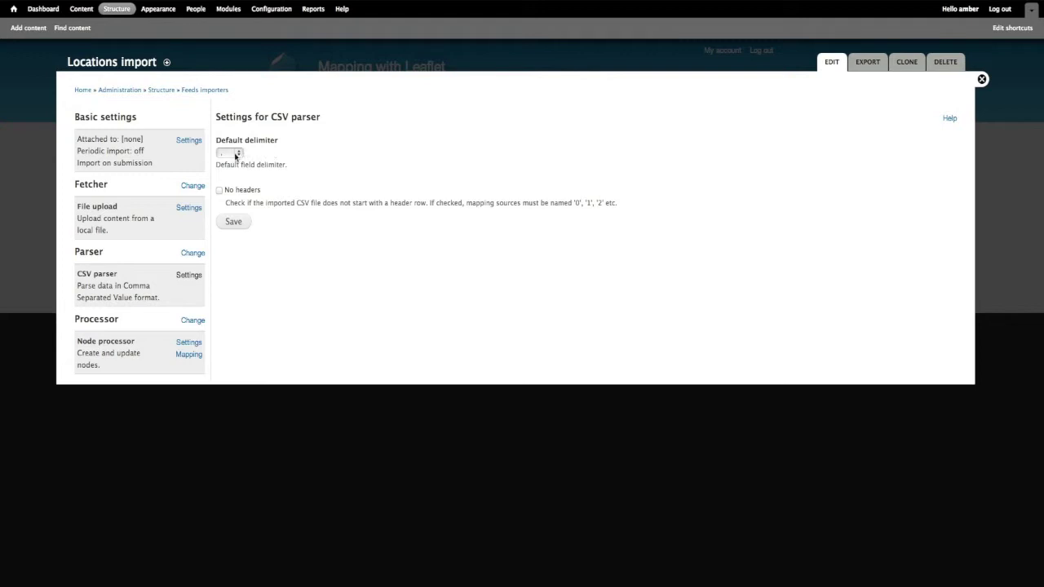
click(235, 155)
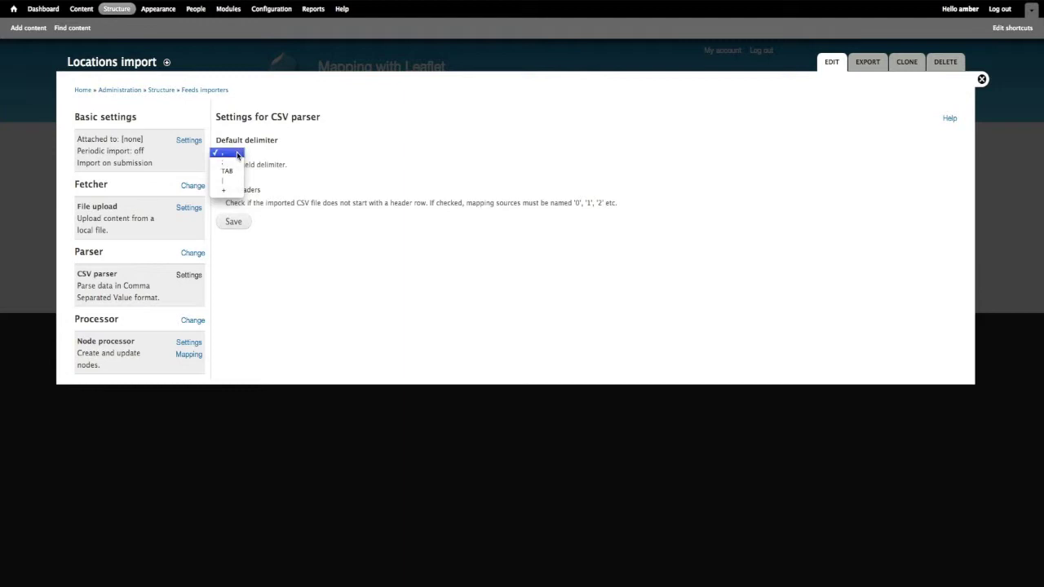
click(238, 154)
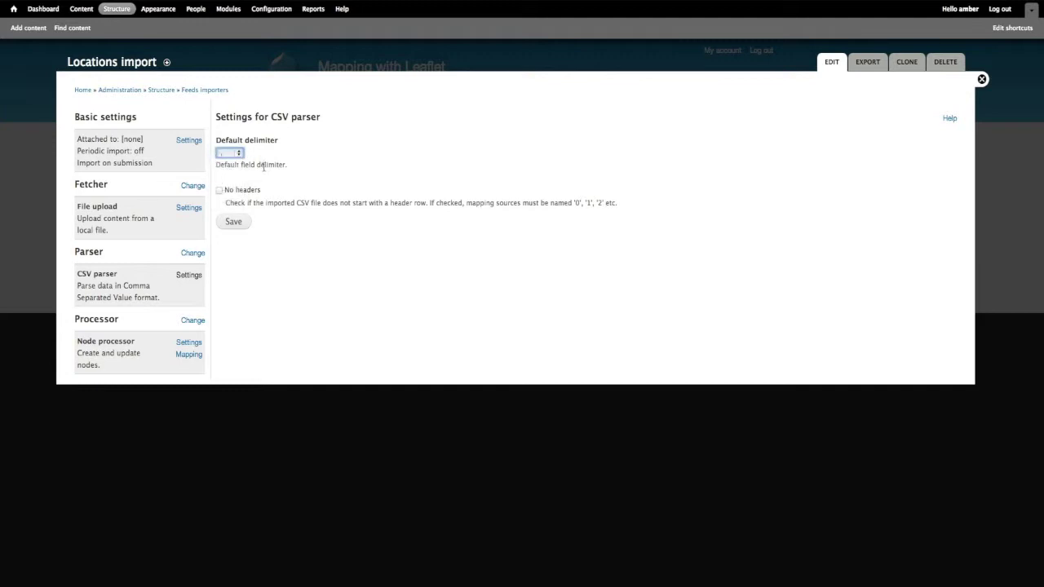
click(234, 223)
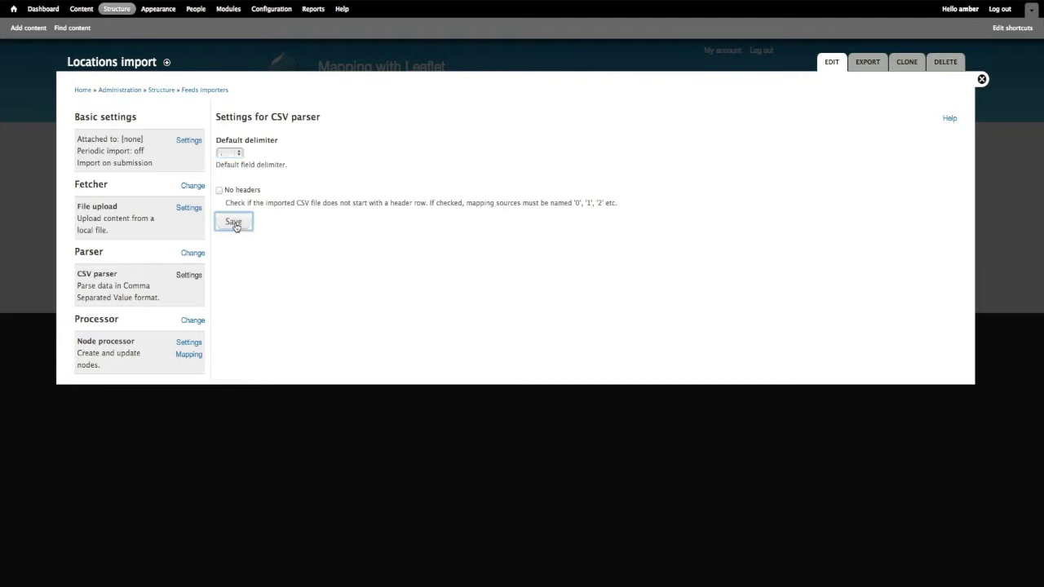
Configure the Node processor with the Location bundle, Update existing nodes and the Plain text format
click(192, 361)
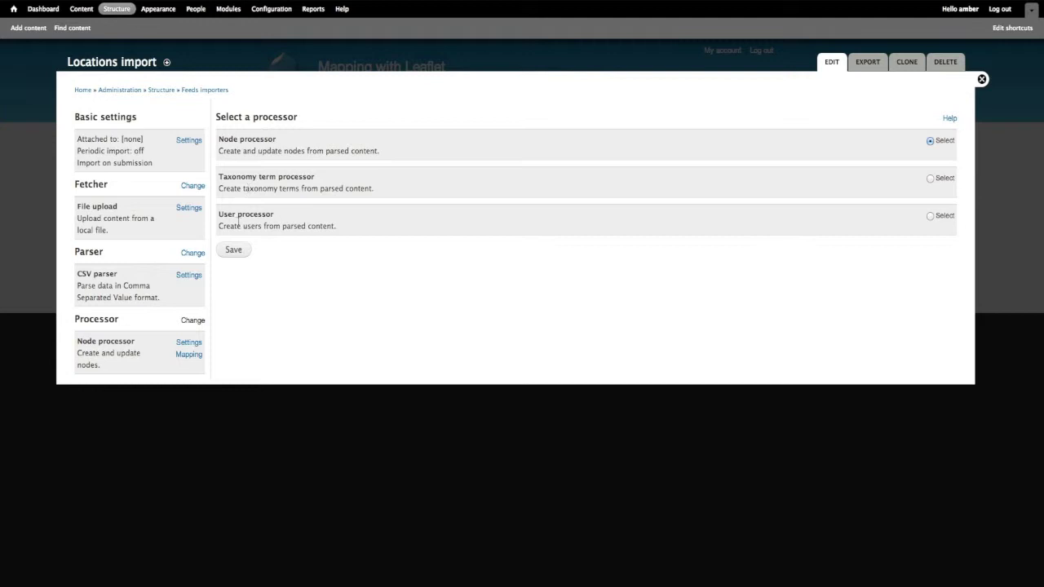
click(187, 344)
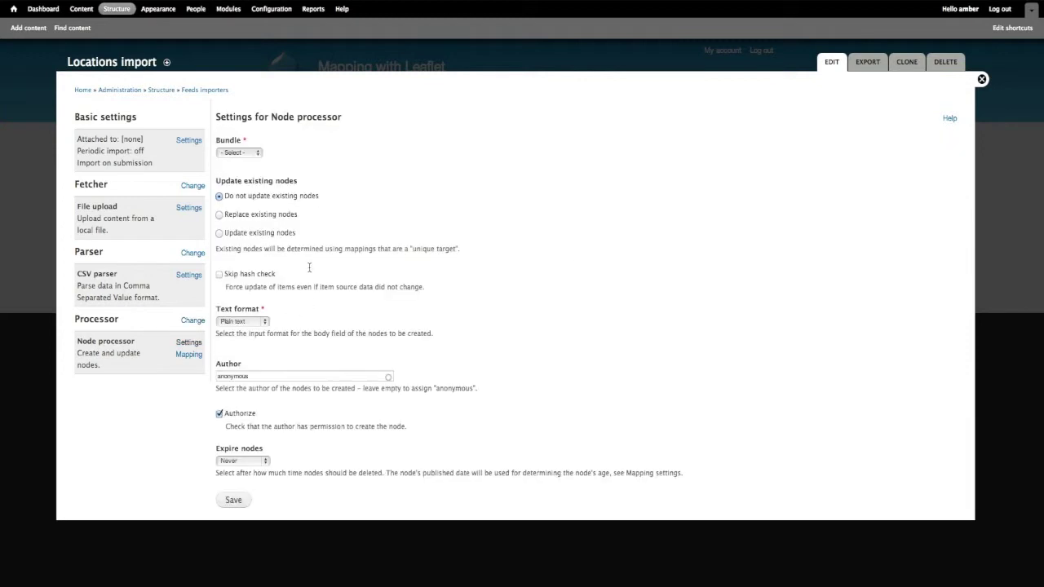
click(245, 153)
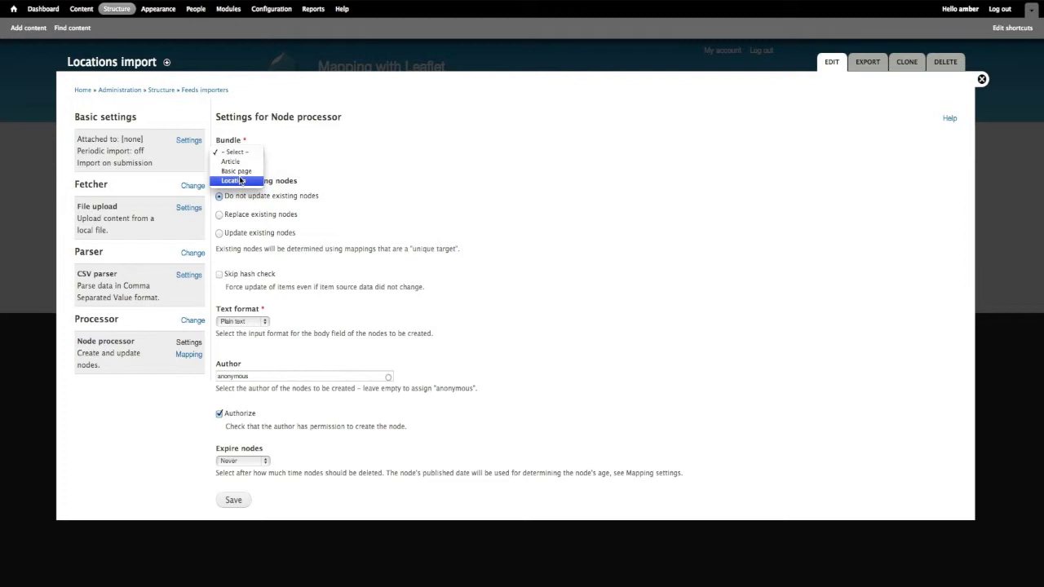
click(241, 181)
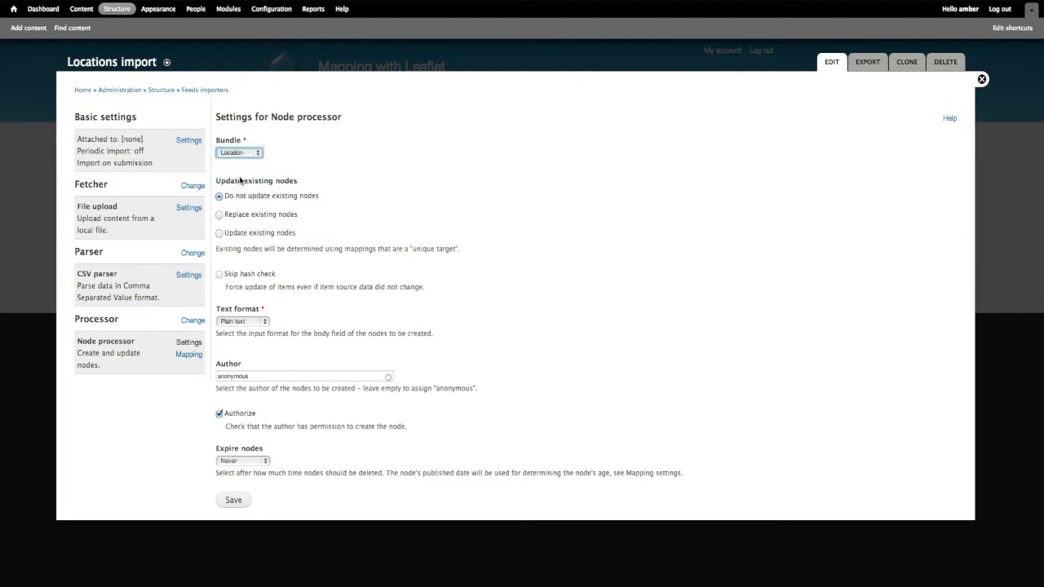
click(219, 233)
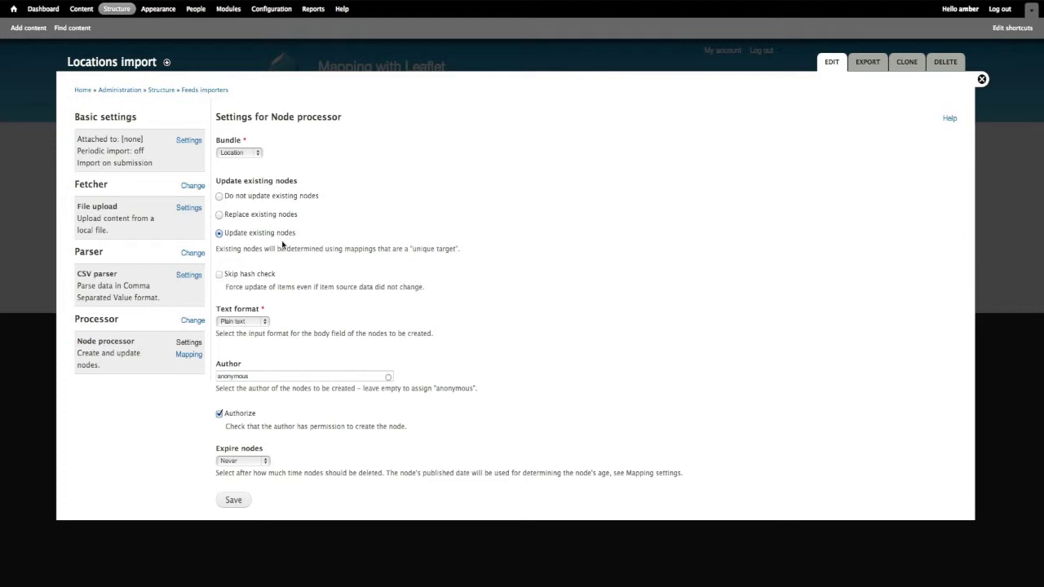
click(263, 322)
click(310, 333)
Set the author of the created nodes to the site user's username and keep Expire nodes at Never
double_click(244, 376)
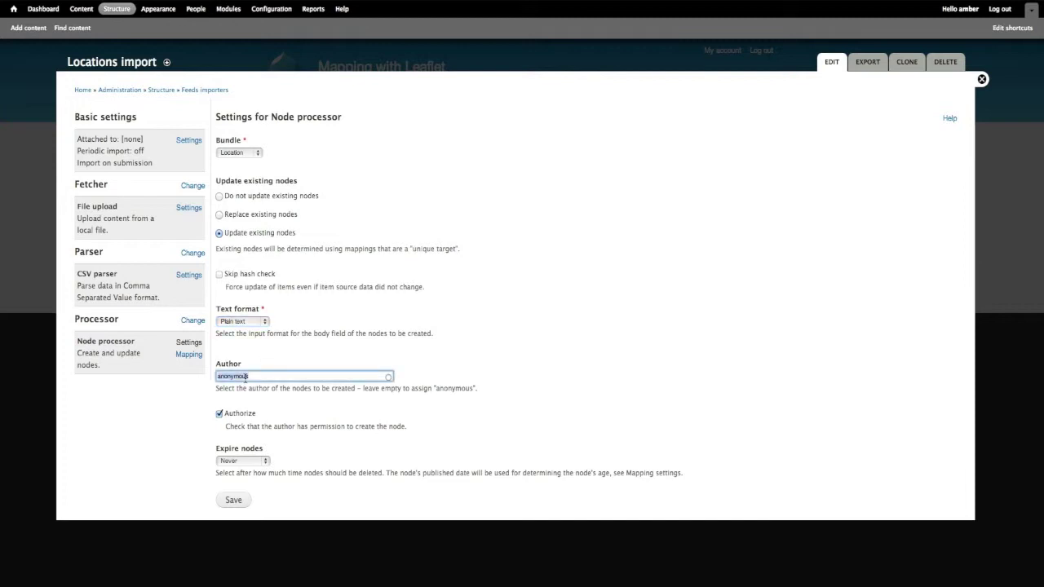
text(amber)
click(276, 390)
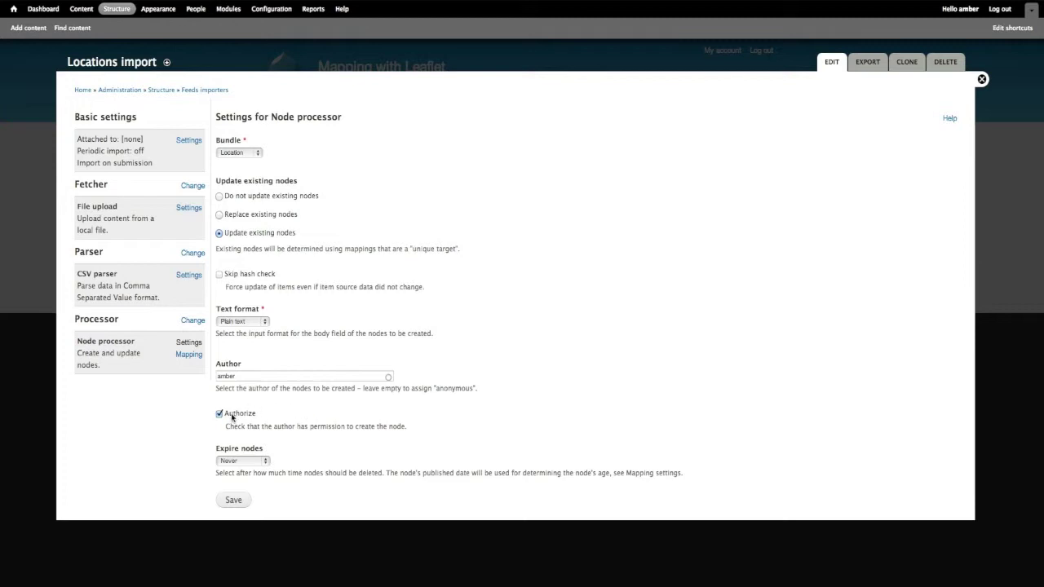
click(261, 462)
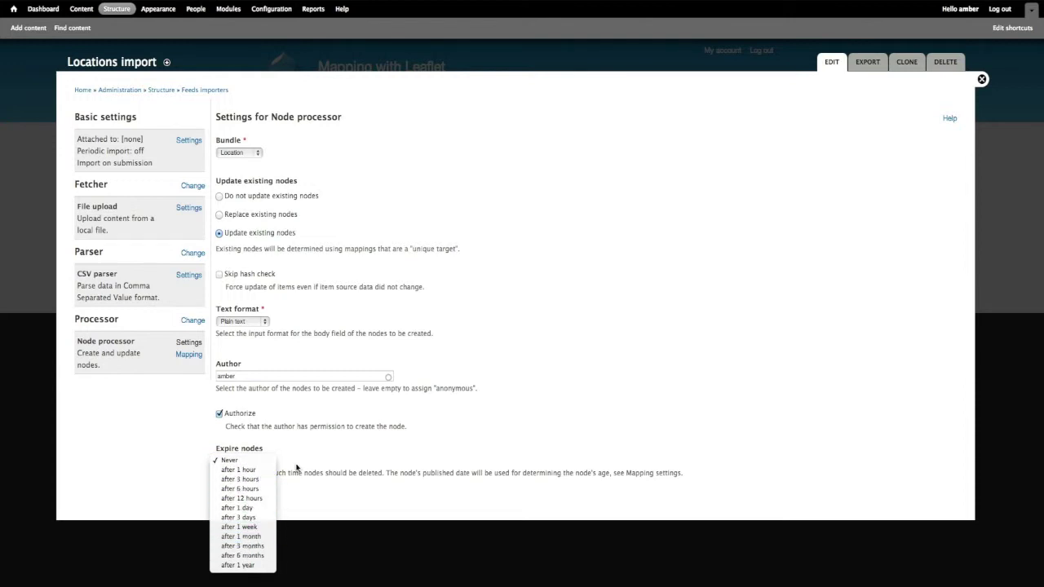
click(309, 468)
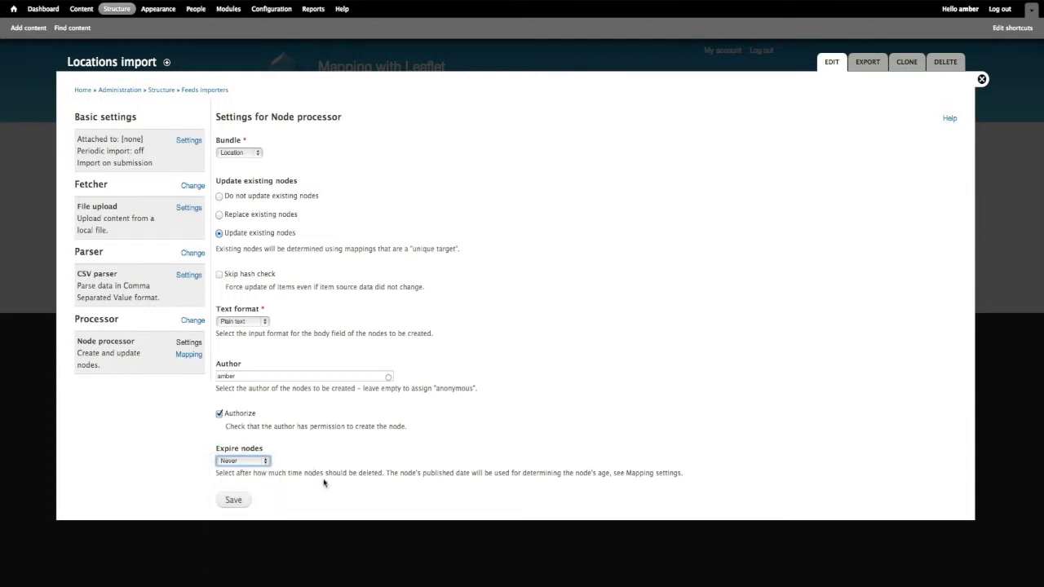
Save the Node processor settings and open the processor's mapping
click(233, 500)
click(189, 394)
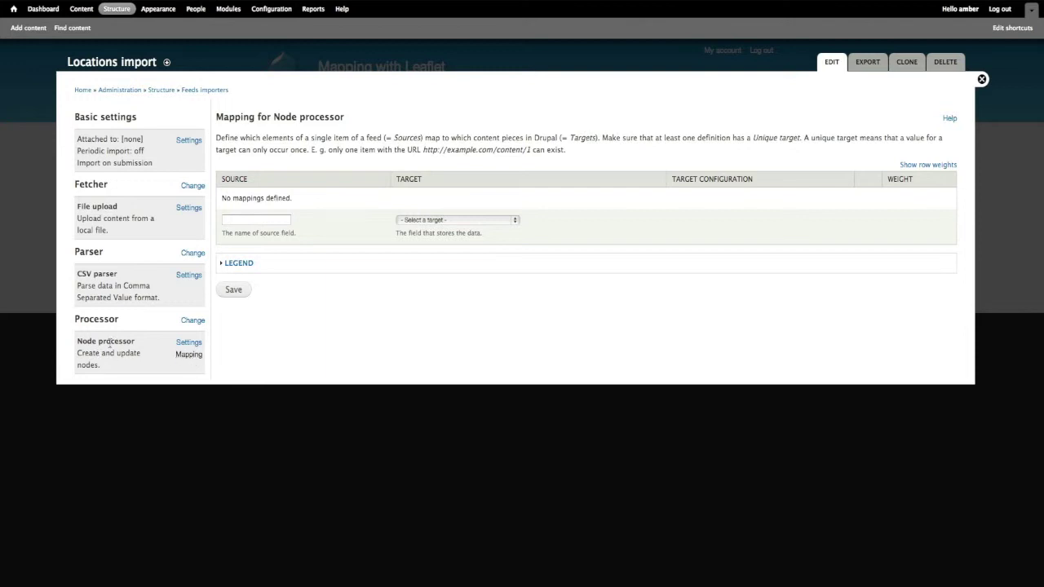
Take the Branch Name header from the CSV file, map it as a source to the Title target and save
click(263, 220)
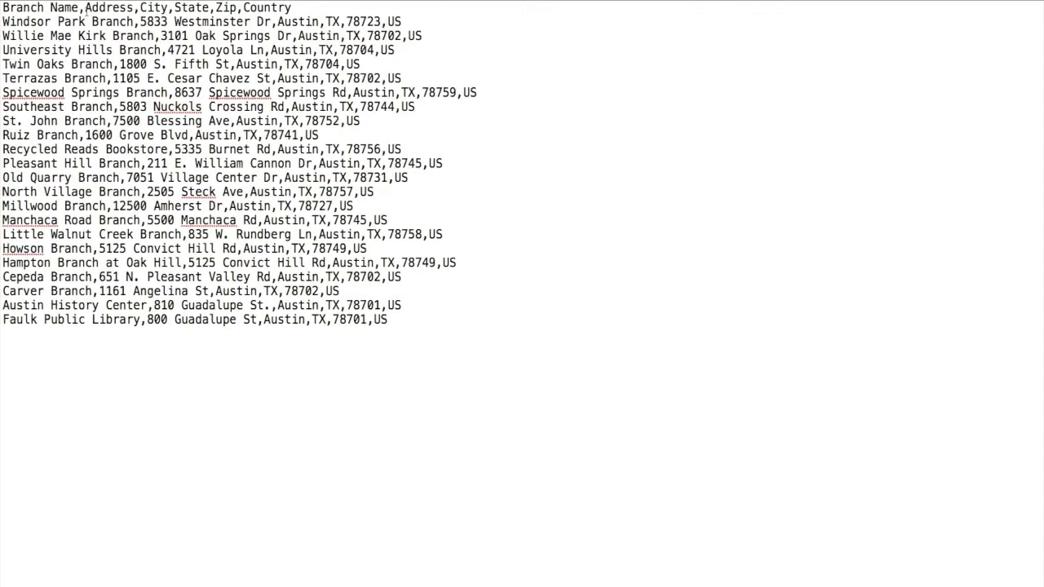
drag(293, 7, 1, 7)
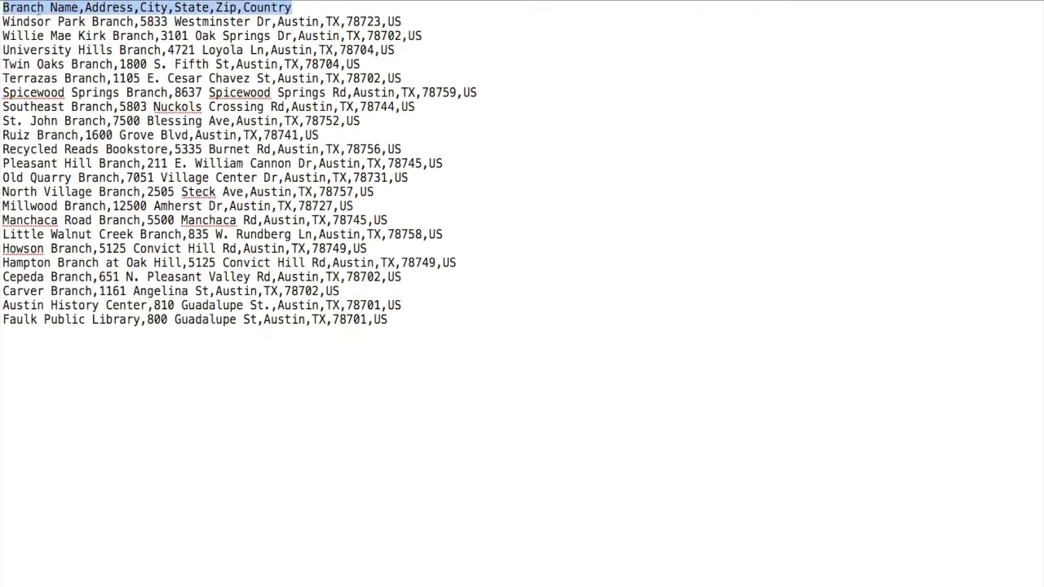
click(41, 8)
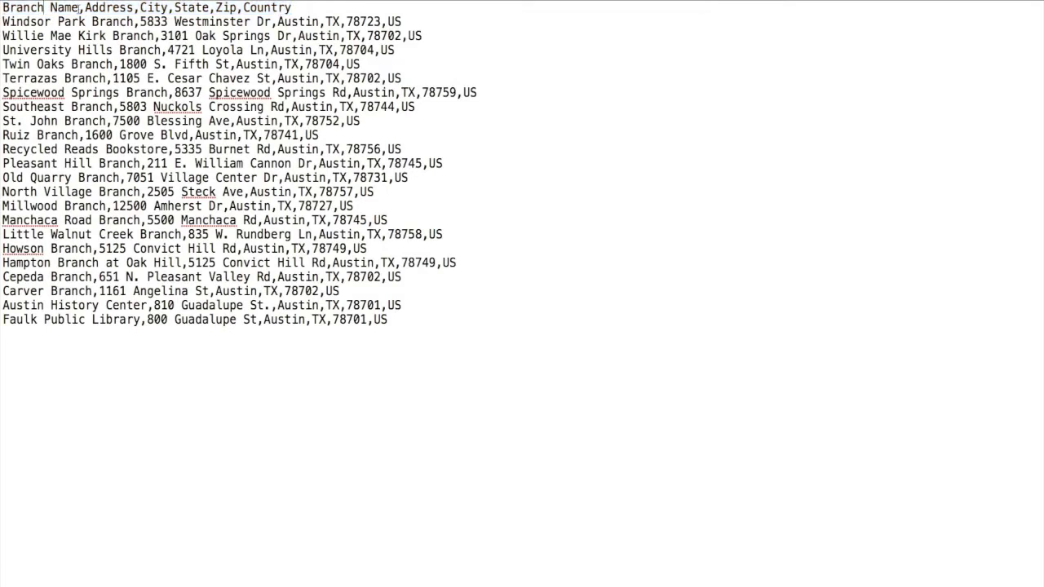
drag(79, 7, 2, 7)
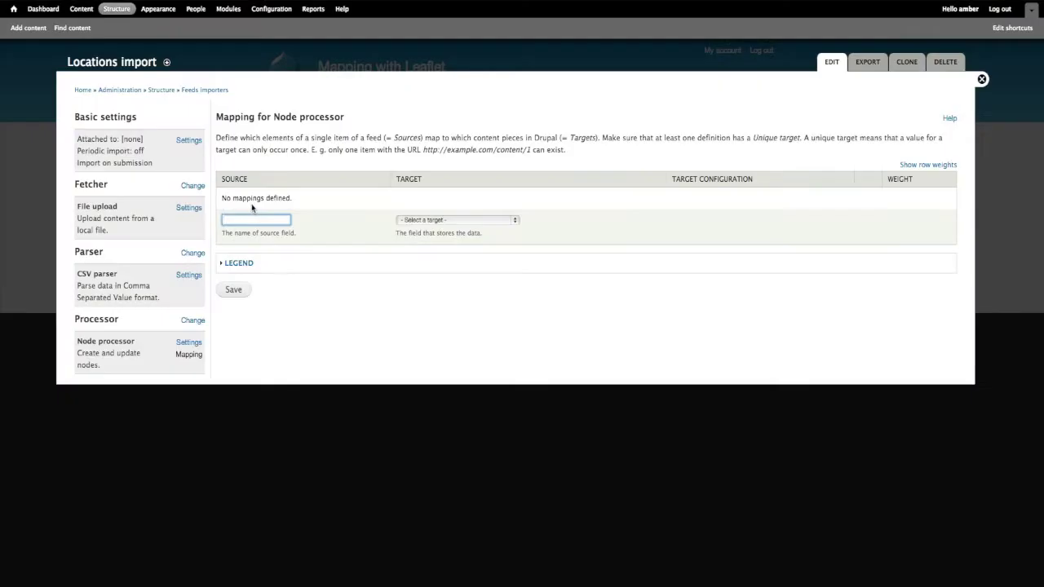
click(243, 220)
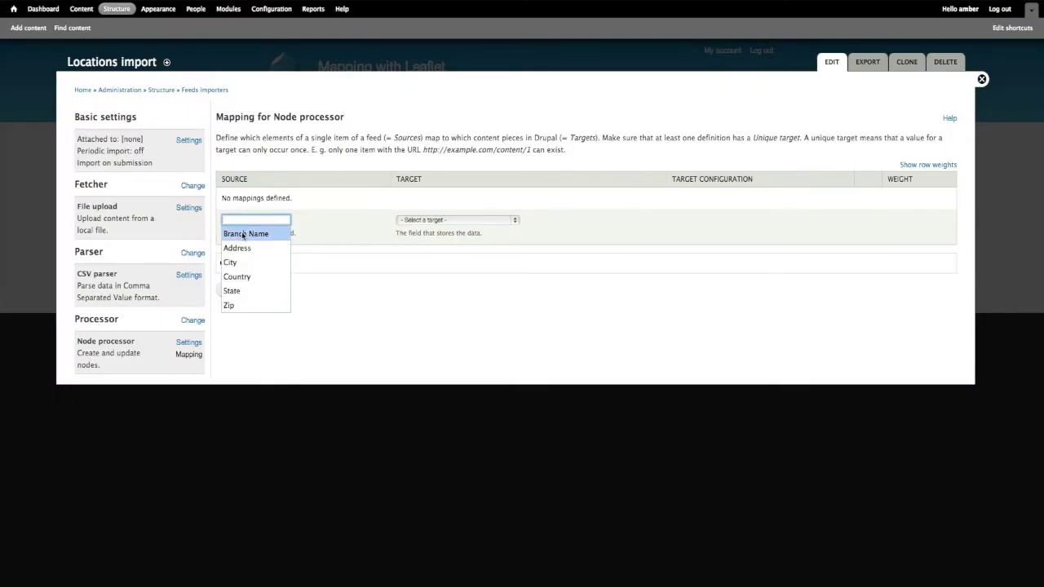
click(244, 234)
click(432, 221)
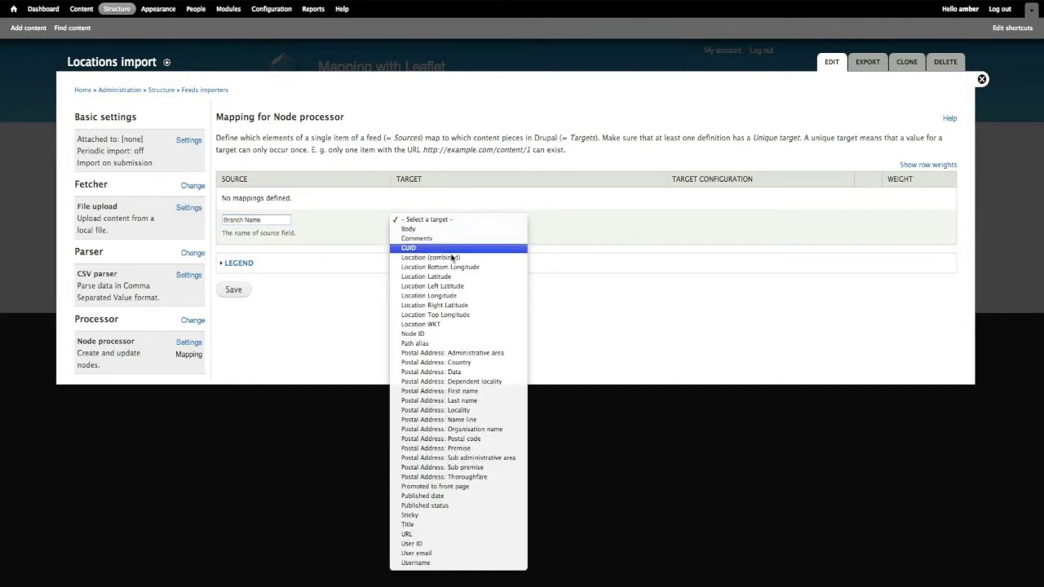
click(415, 526)
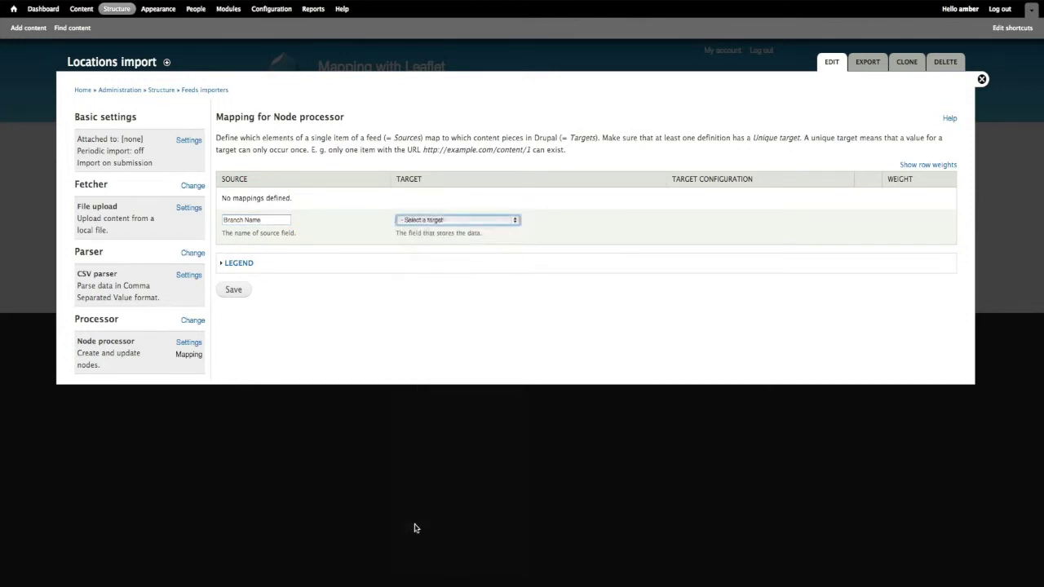
click(235, 292)
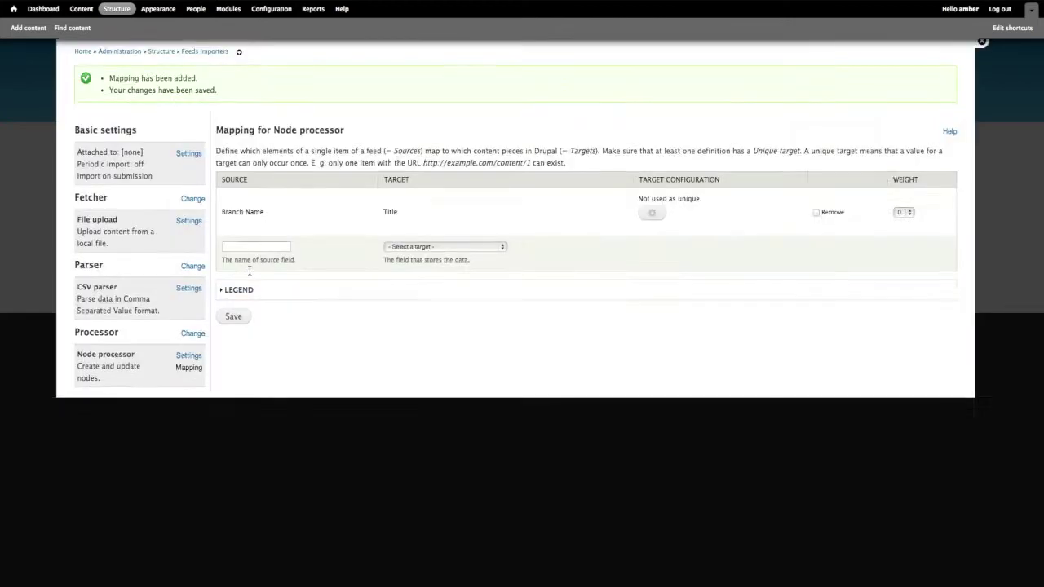
Add a second mapping from Branch Name to Postal Address: Organisation name and save it
click(238, 297)
text(Branch Name)
click(420, 299)
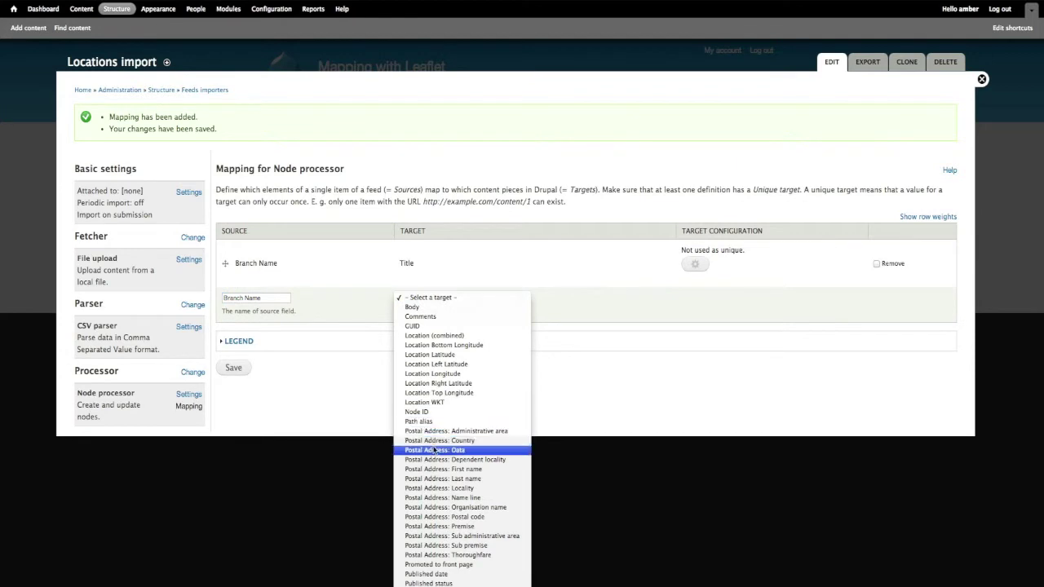
click(443, 511)
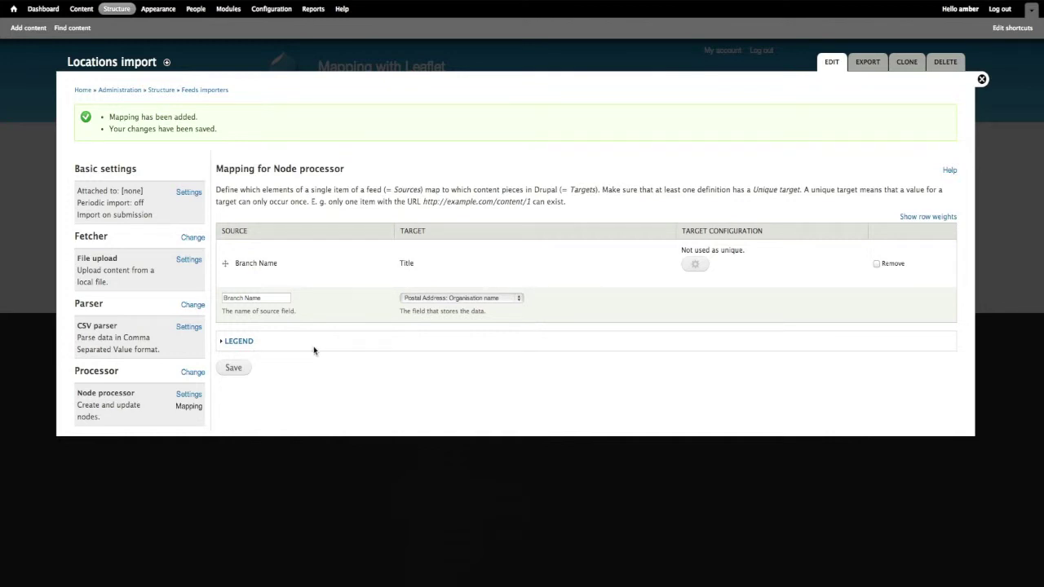
click(234, 368)
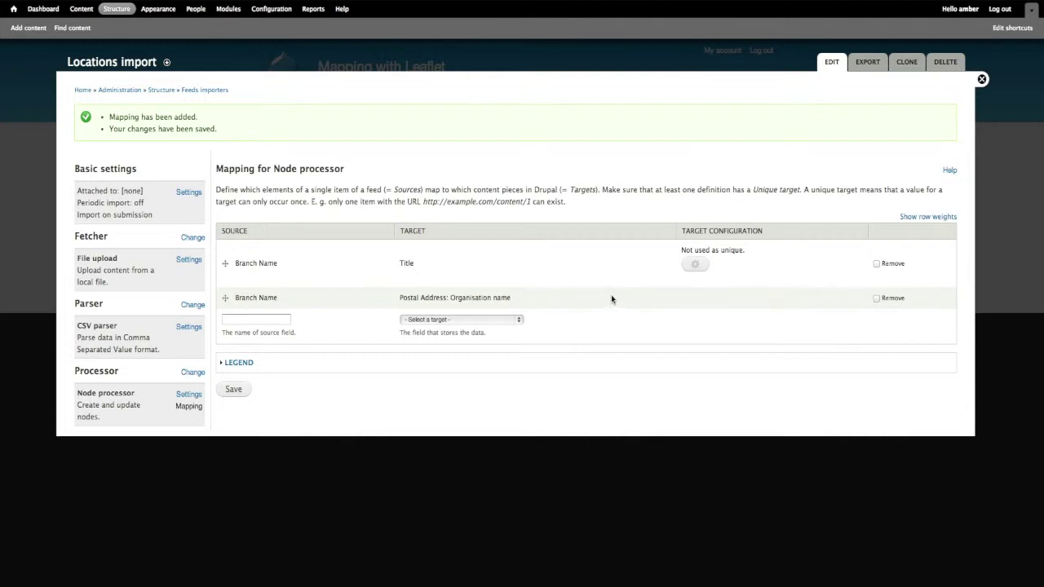
Configure the Title mapping to be used as unique and save the mappings
click(692, 267)
click(661, 251)
click(680, 269)
click(233, 389)
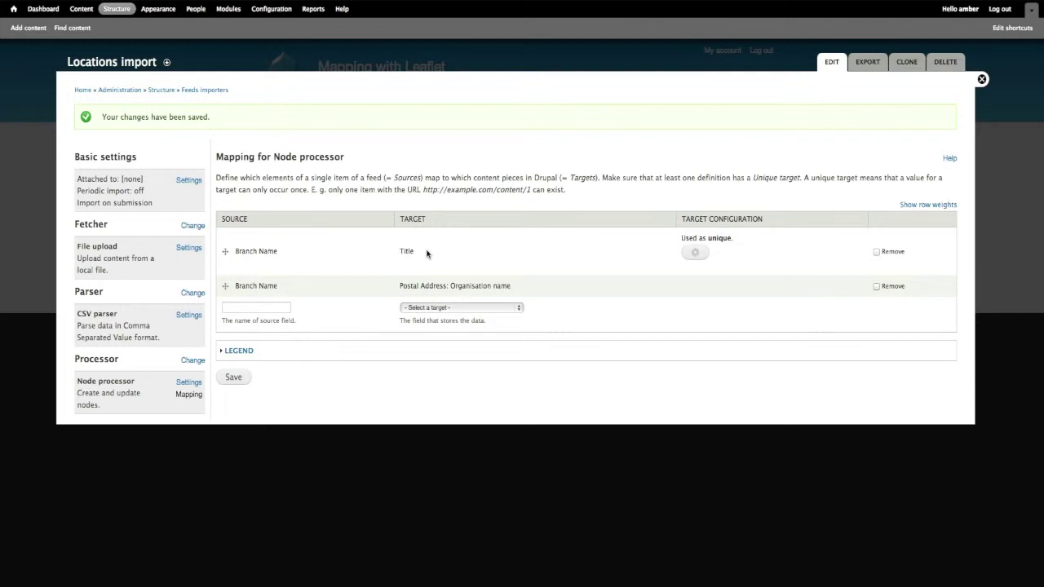
Examine the available mapping targets and their descriptions in the legend
click(507, 308)
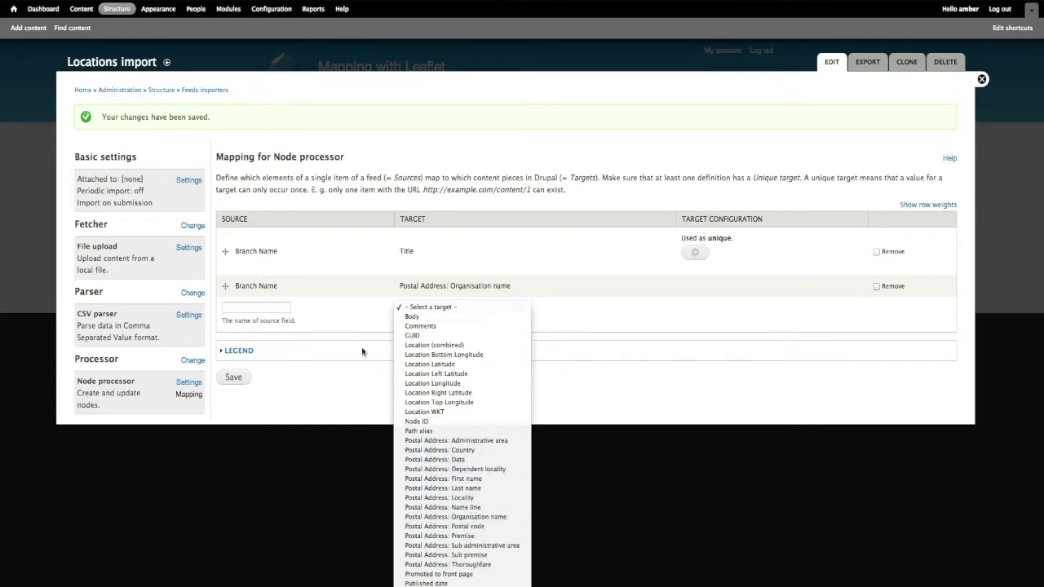
click(360, 307)
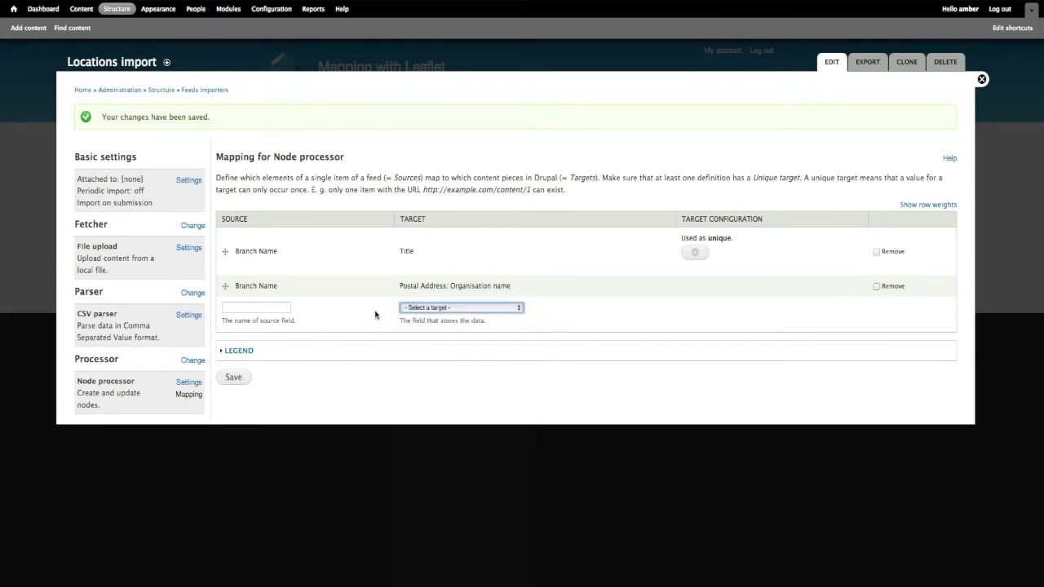
click(469, 307)
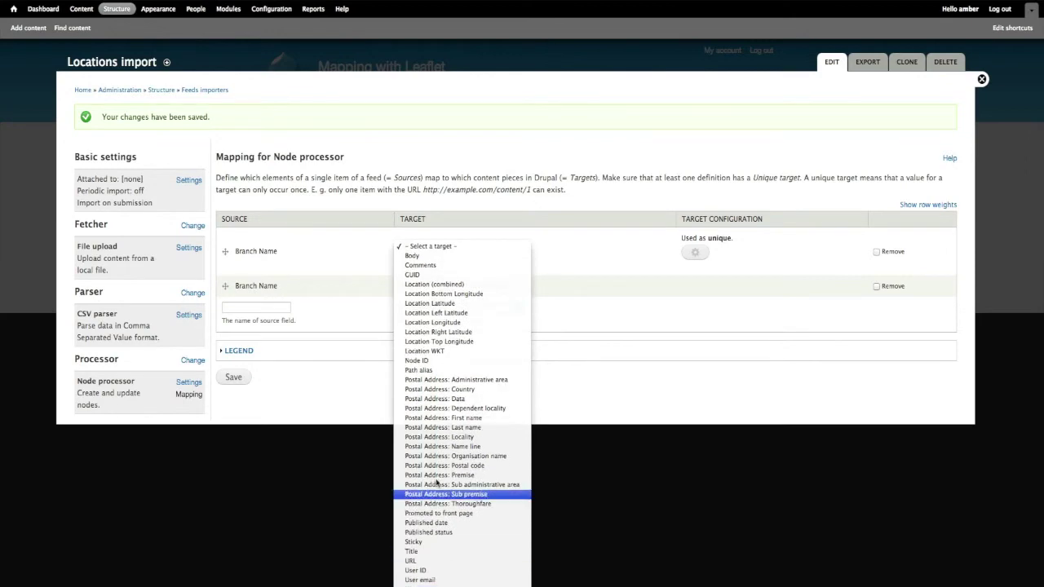
click(365, 312)
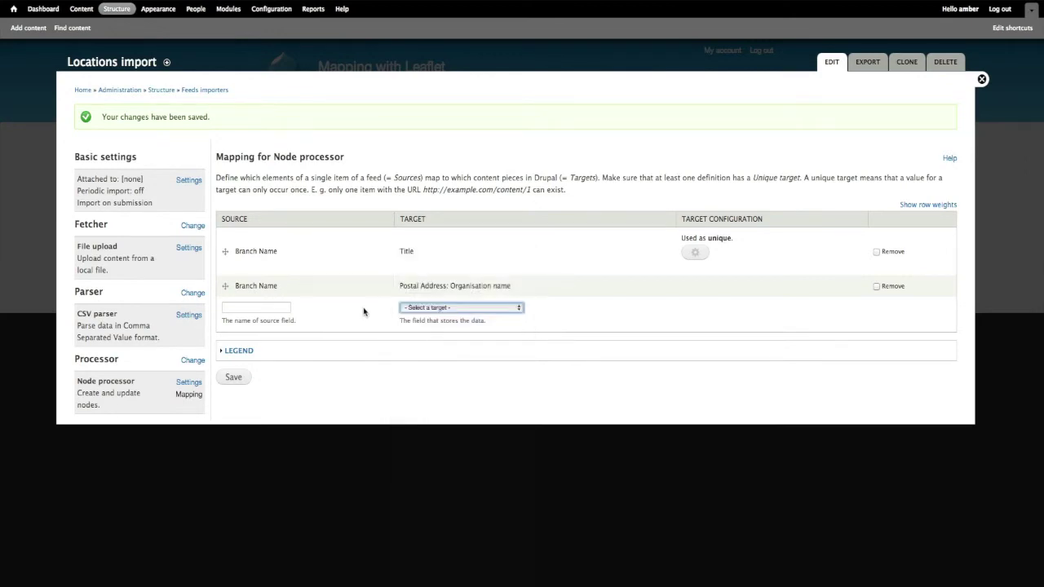
click(239, 351)
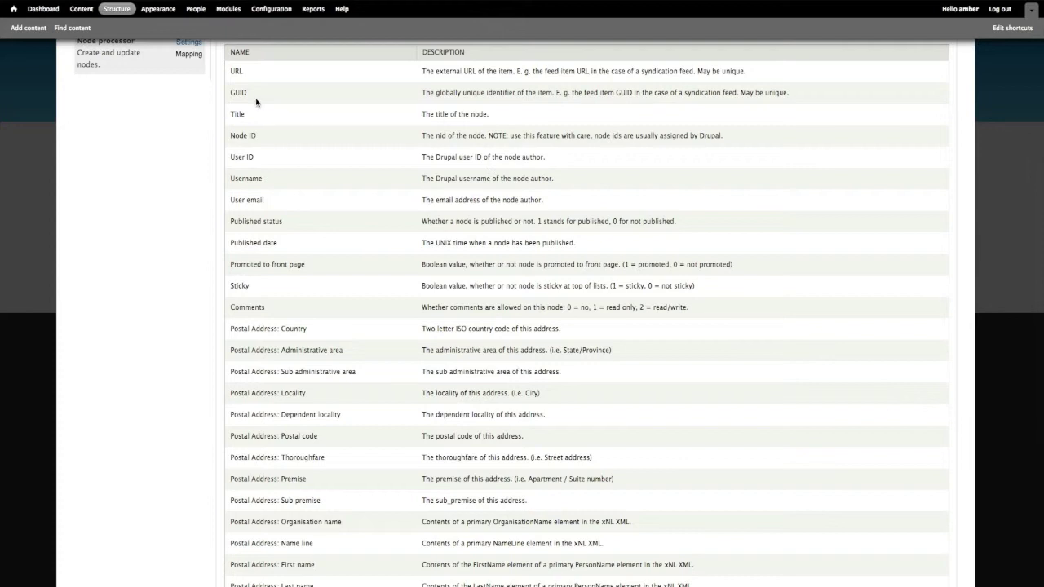
scroll(291, 217, up, 3)
click(242, 127)
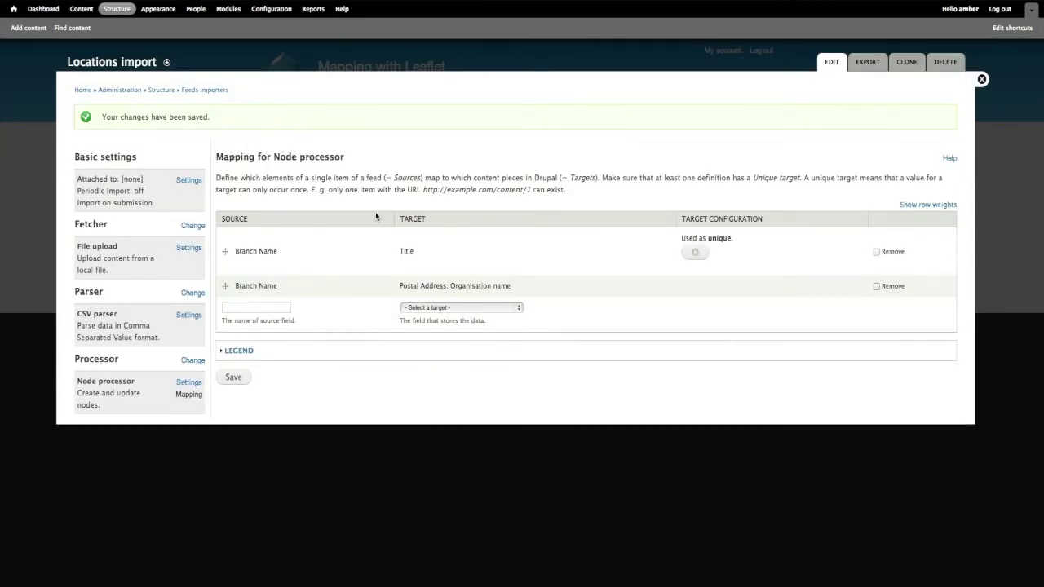
Map the CSV file's Address column to Postal Address: Thoroughfare and save the mapping
click(269, 310)
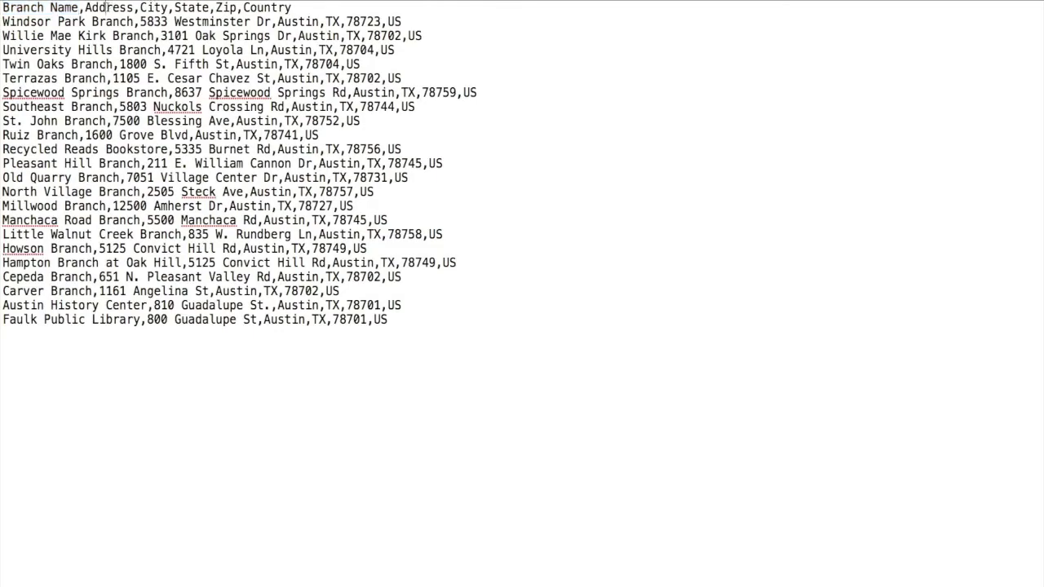
double_click(109, 8)
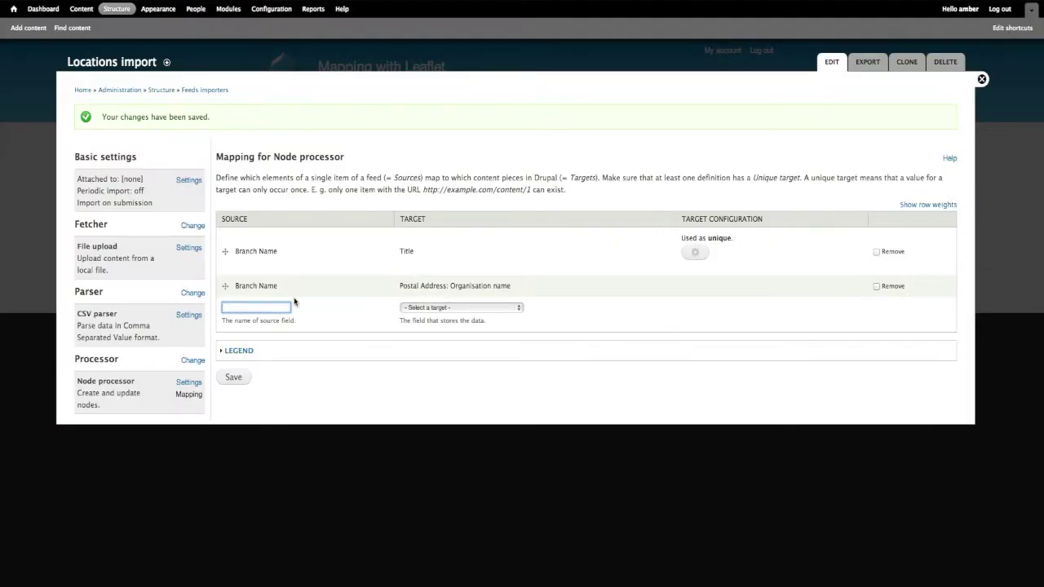
text(Address)
click(471, 307)
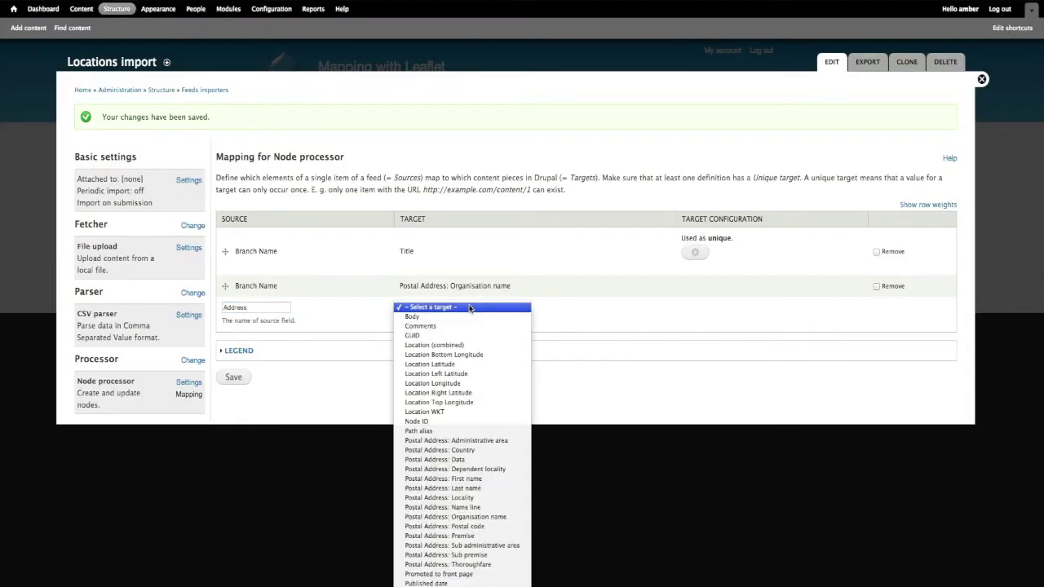
click(454, 565)
click(233, 377)
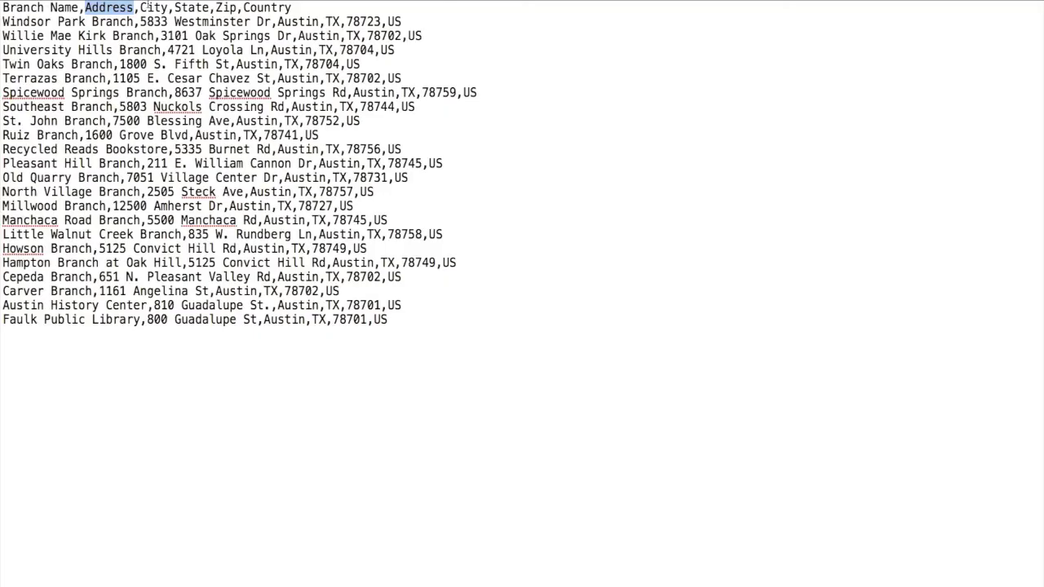
Map the CSV file's City column to Postal Address: Locality and save the mapping
double_click(154, 7)
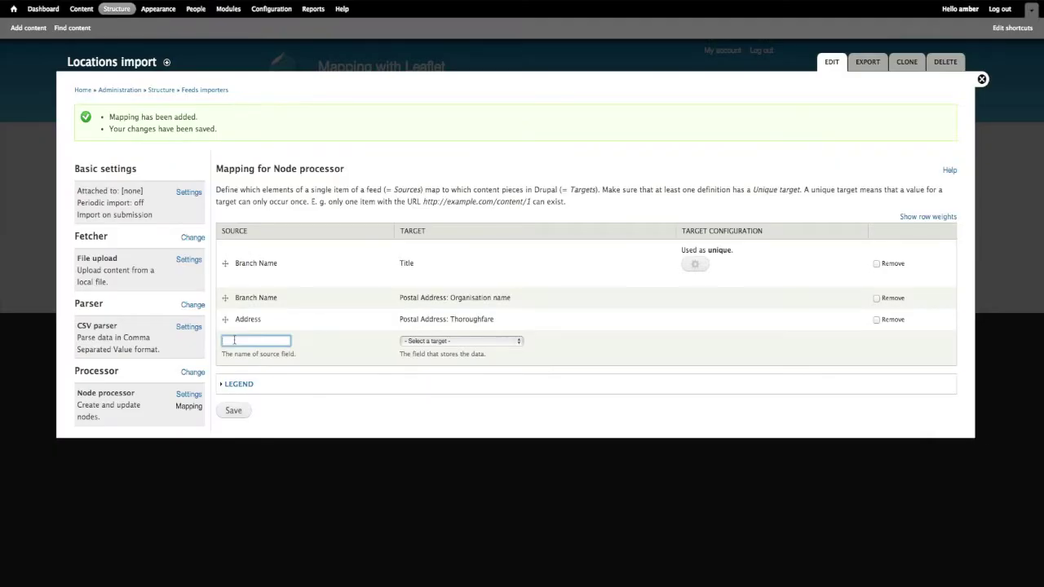
text(City)
click(461, 341)
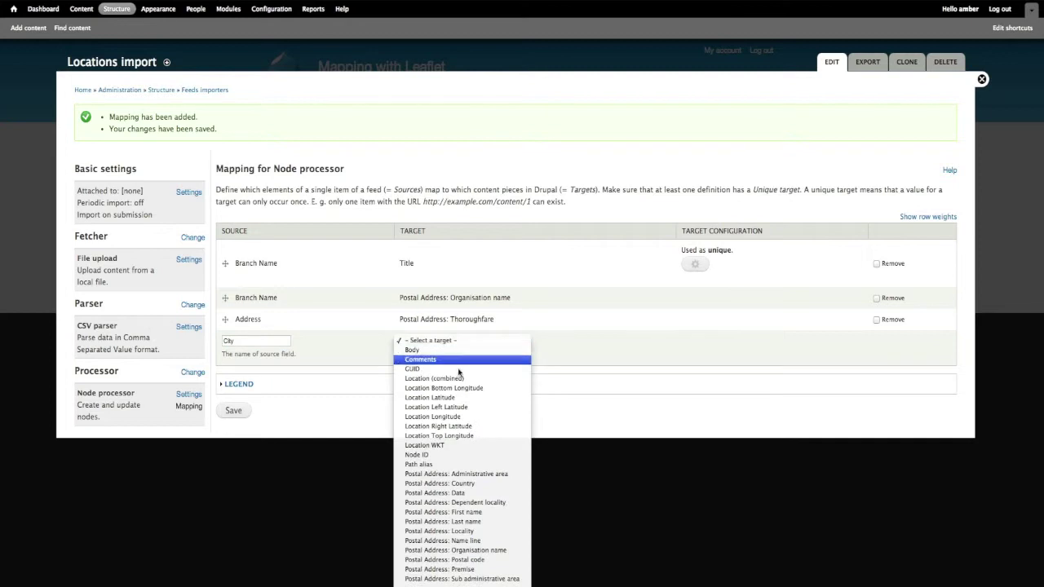
click(454, 531)
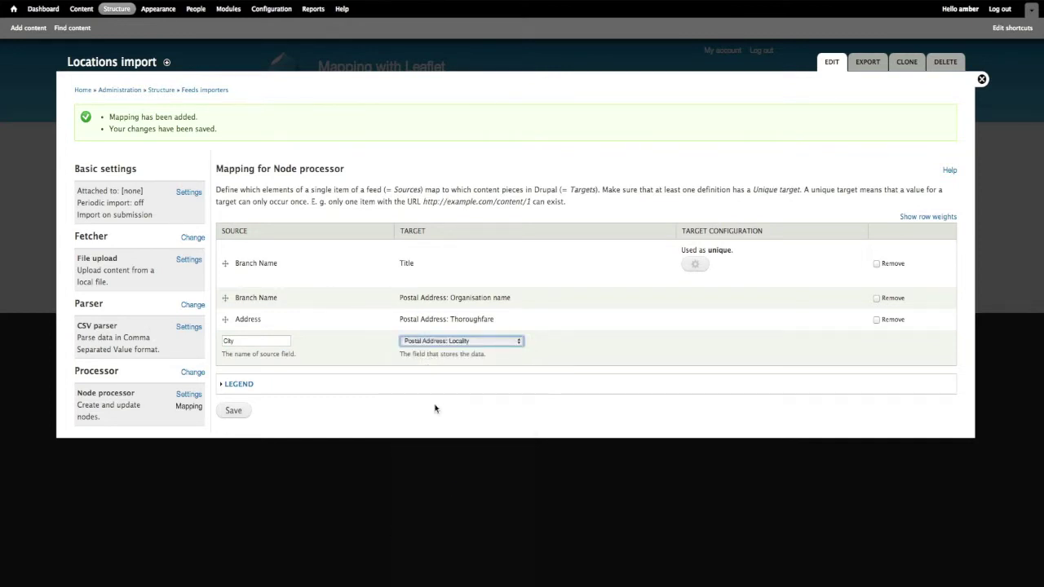
click(235, 411)
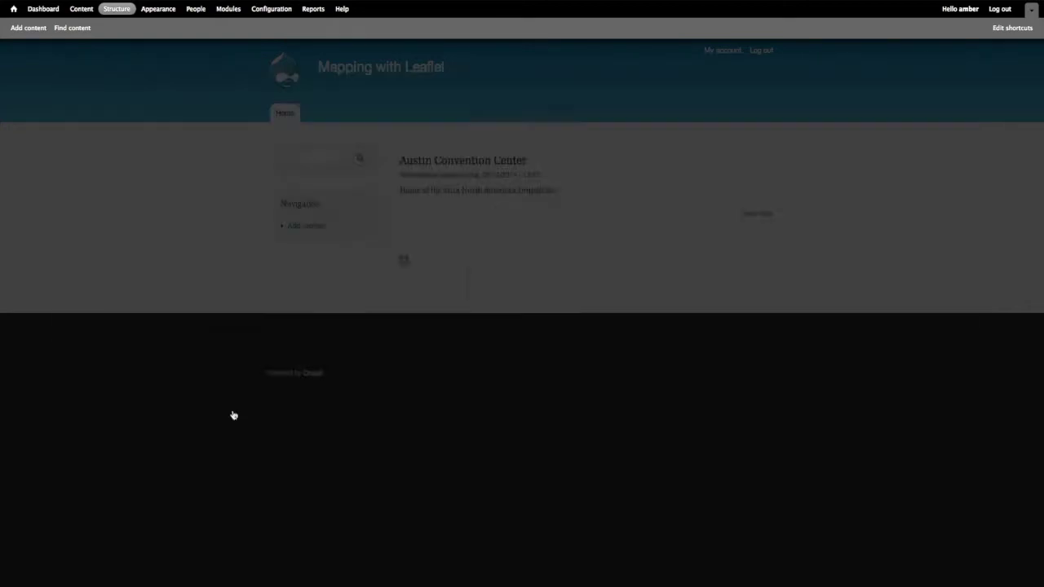
Map the CSV file's State column to Postal Address: Administrative area and save the mapping
key(super+Tab)
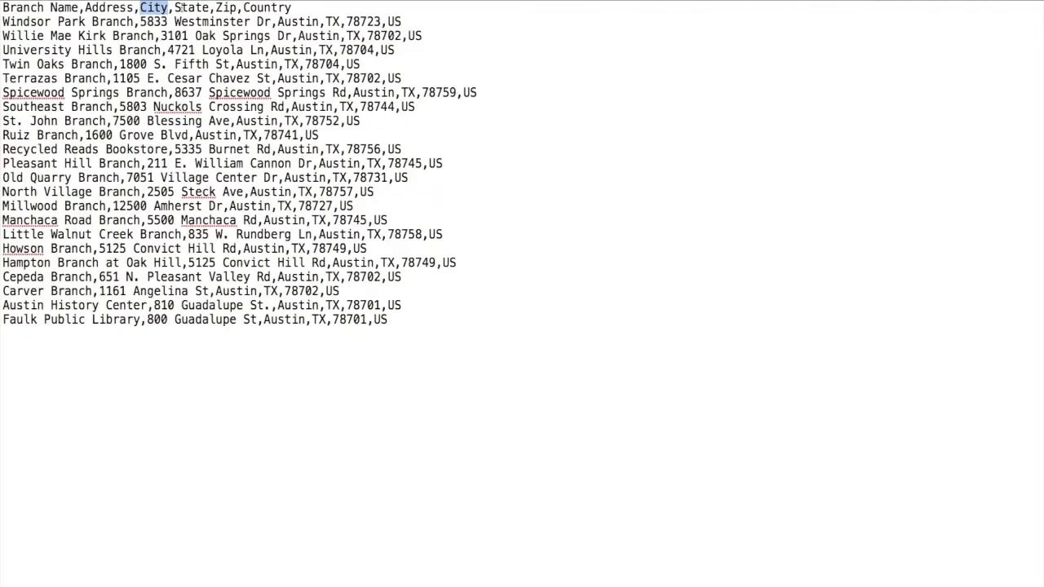
double_click(191, 8)
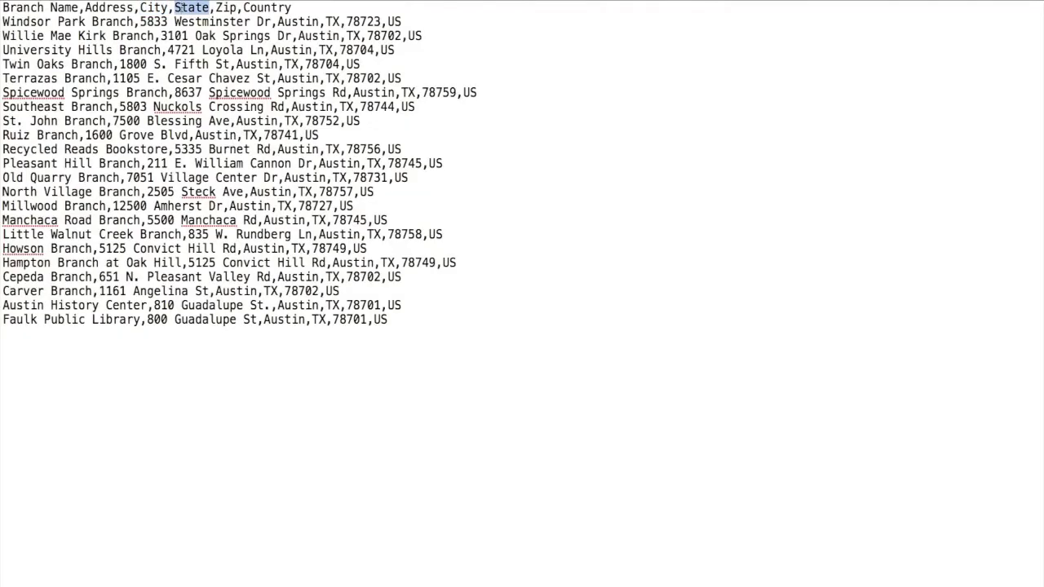
key(super+Tab)
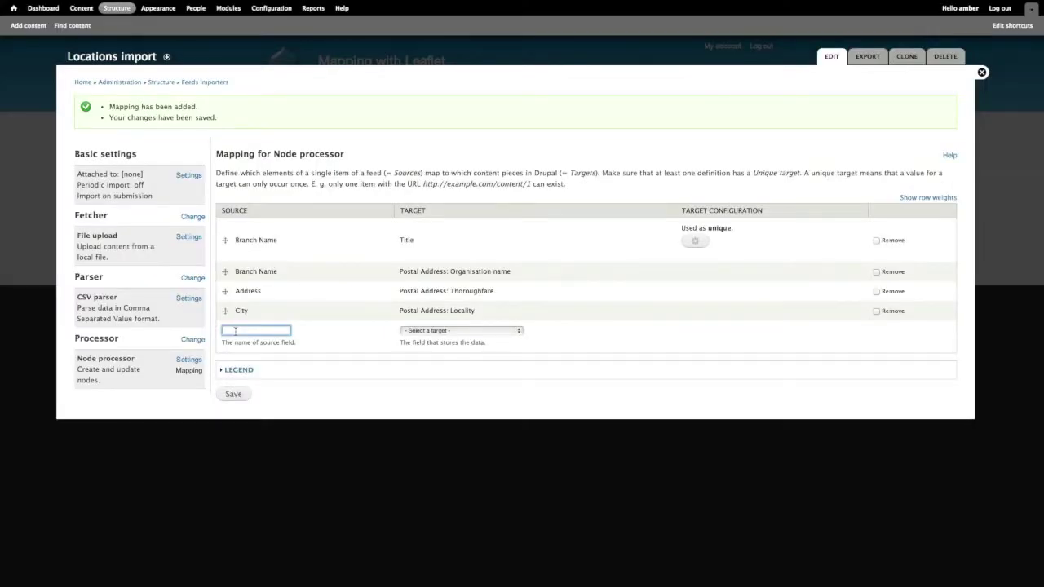
text(State)
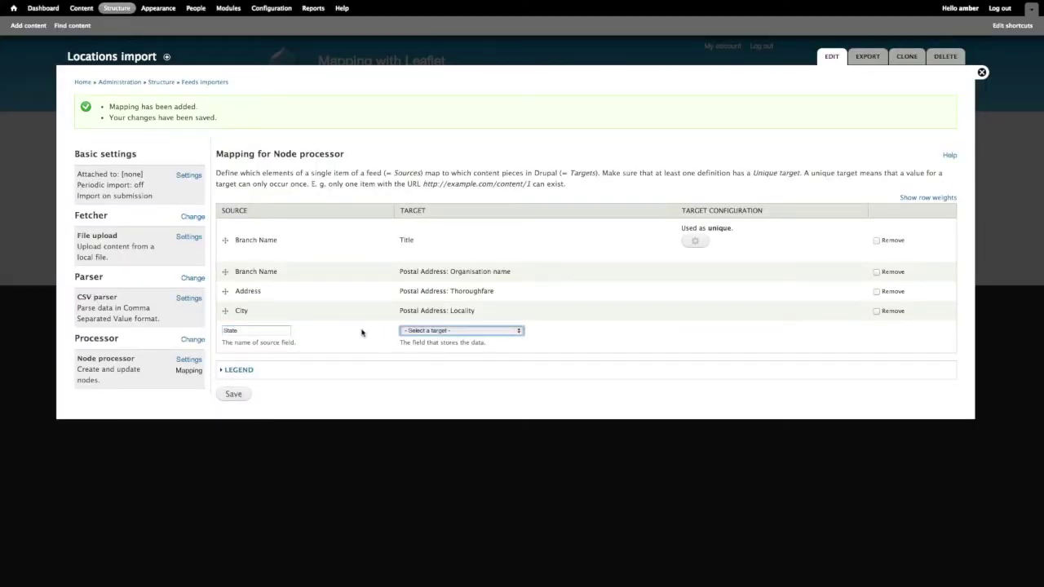
click(460, 331)
scroll(459, 452, down, 3)
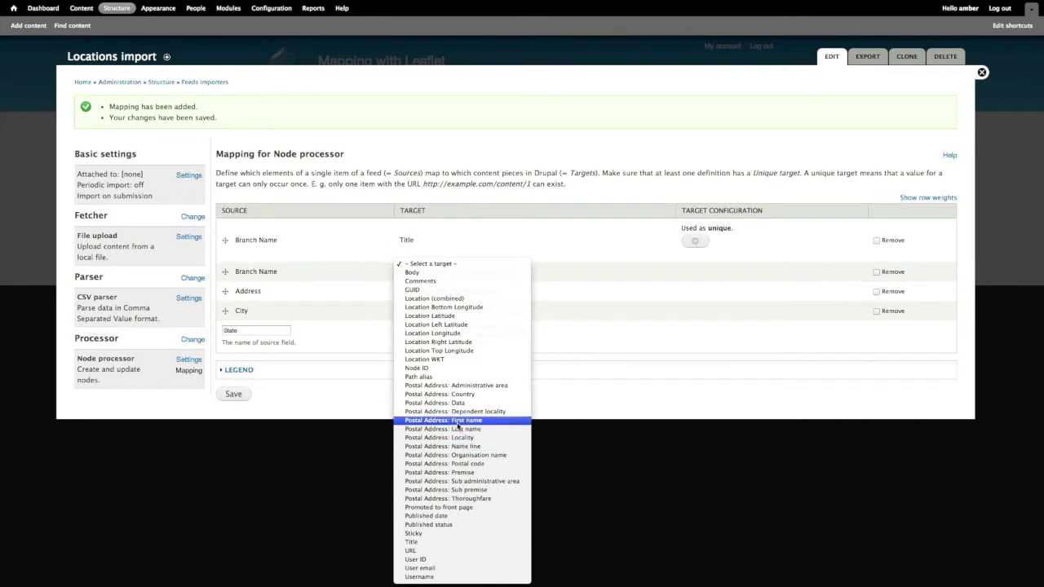
click(462, 387)
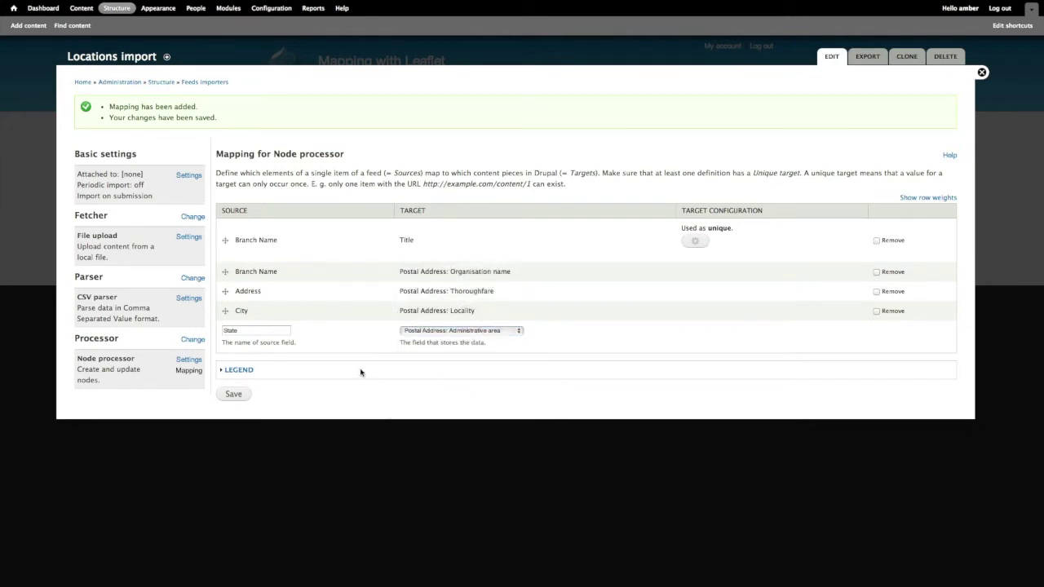
click(233, 395)
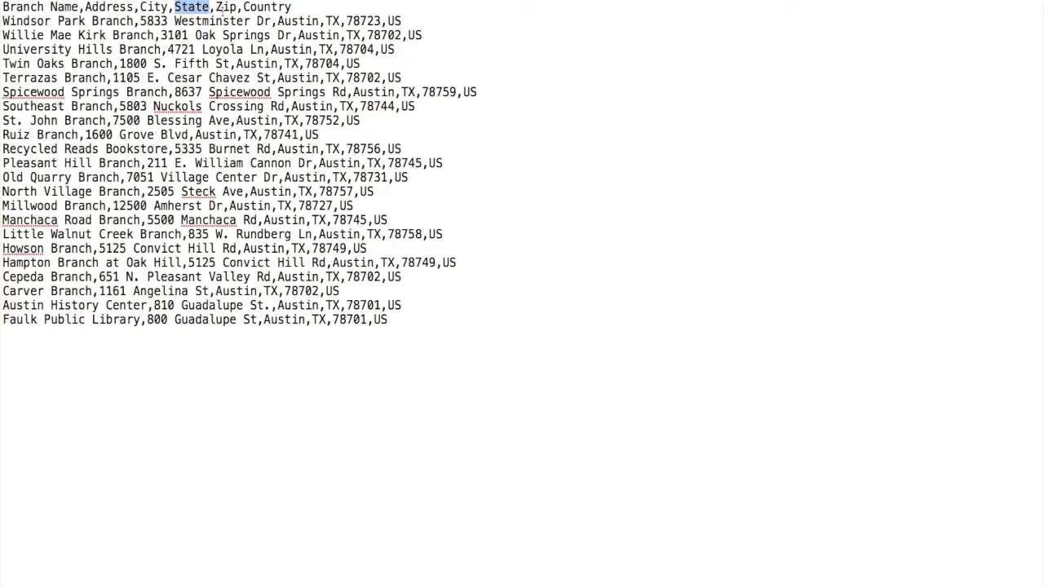
Map the CSV file's Zip column to Postal Address: Postal code and save the mapping
double_click(226, 8)
key(ctrl+c)
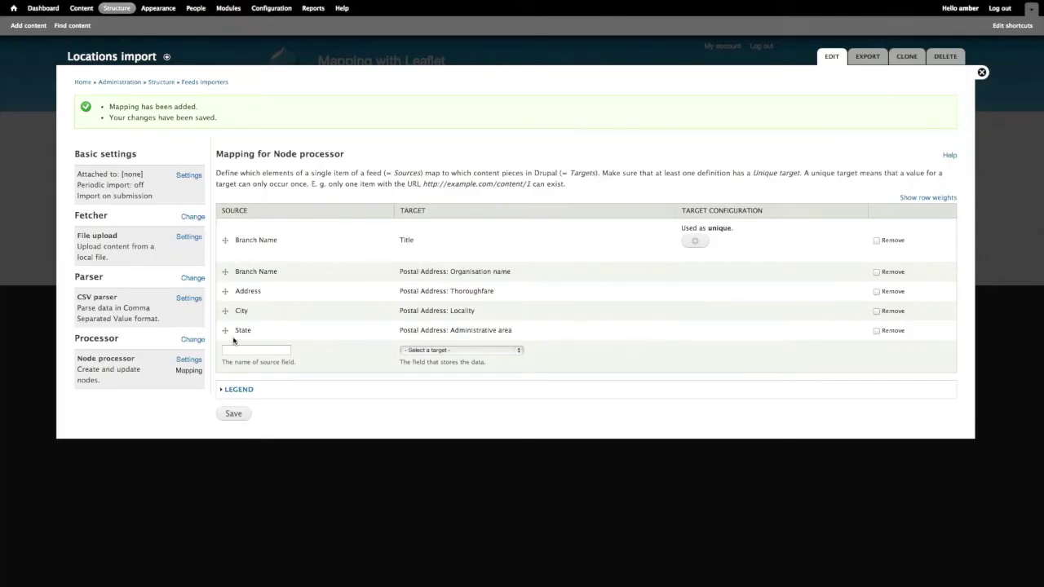
click(229, 347)
key(ctrl+v)
key(Tab)
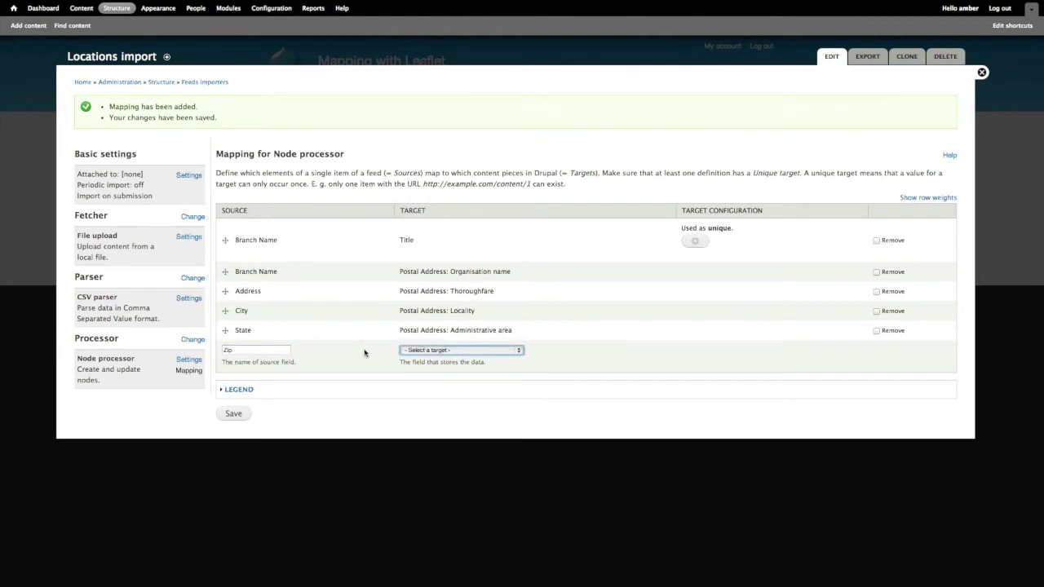
click(455, 351)
scroll(441, 438, down, 3)
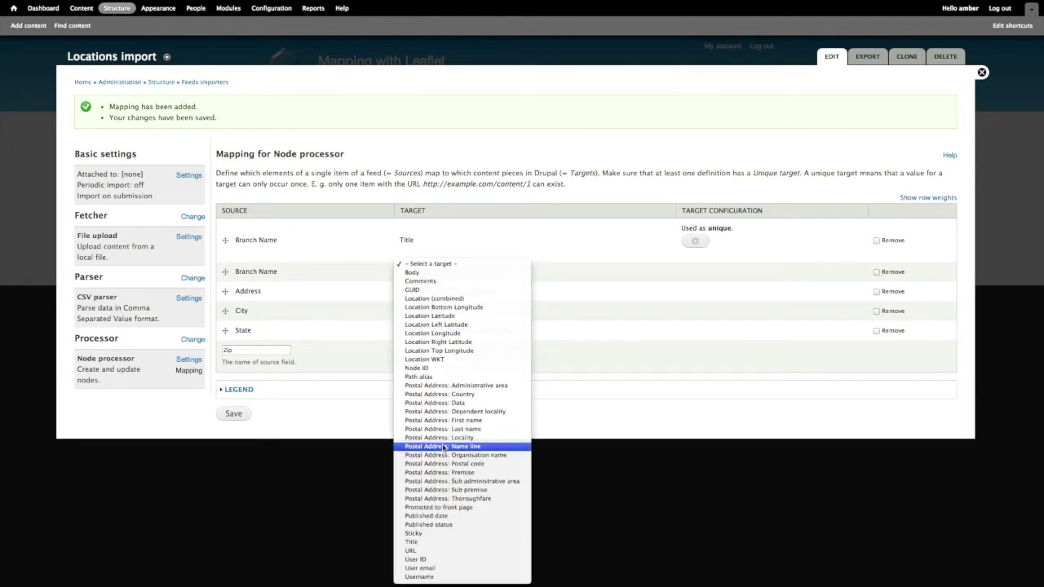
click(440, 464)
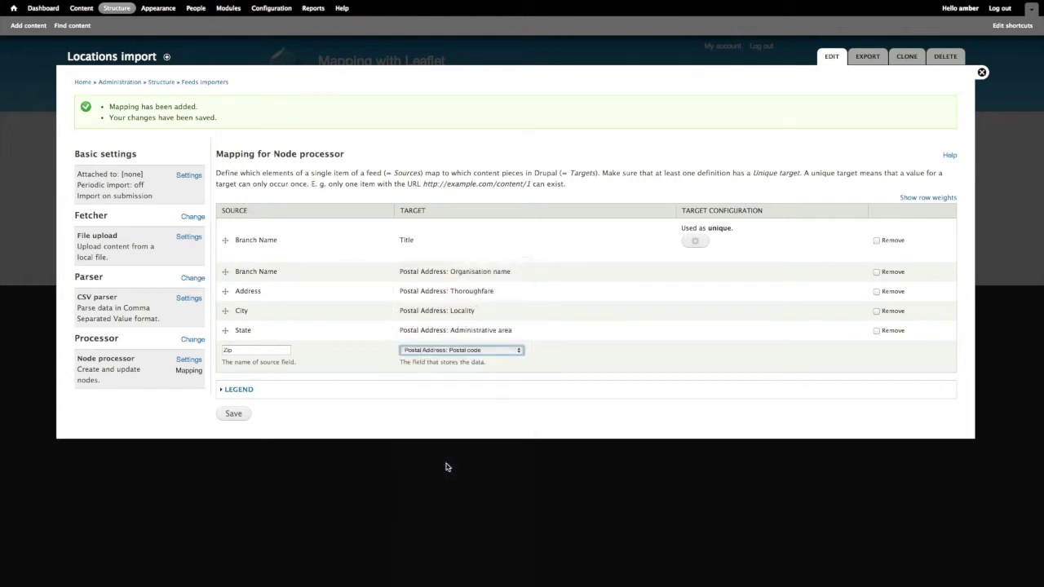
click(234, 414)
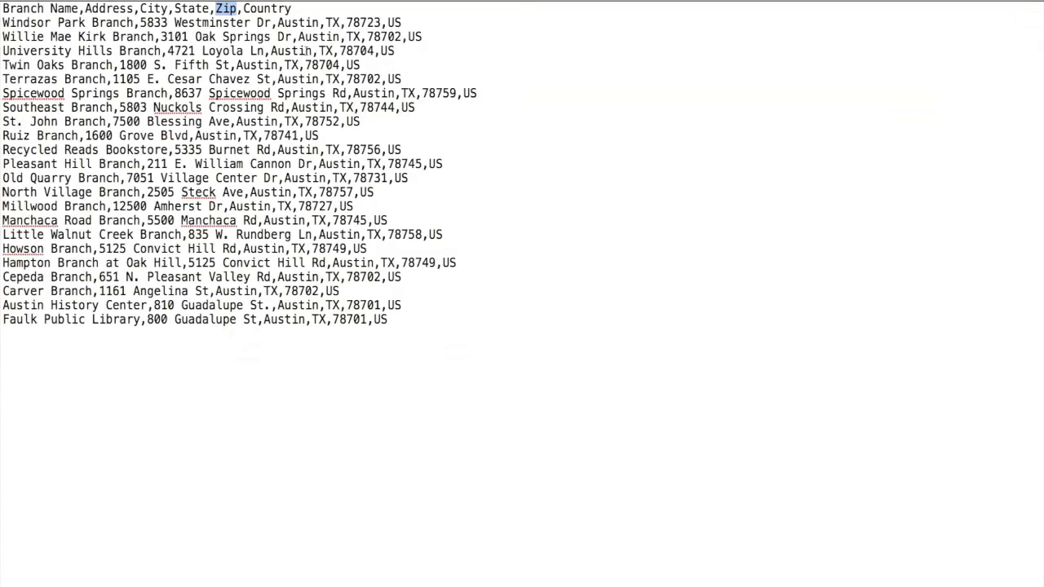
Map the CSV file's Country column to Postal Address: Country and save the mapping
double_click(267, 8)
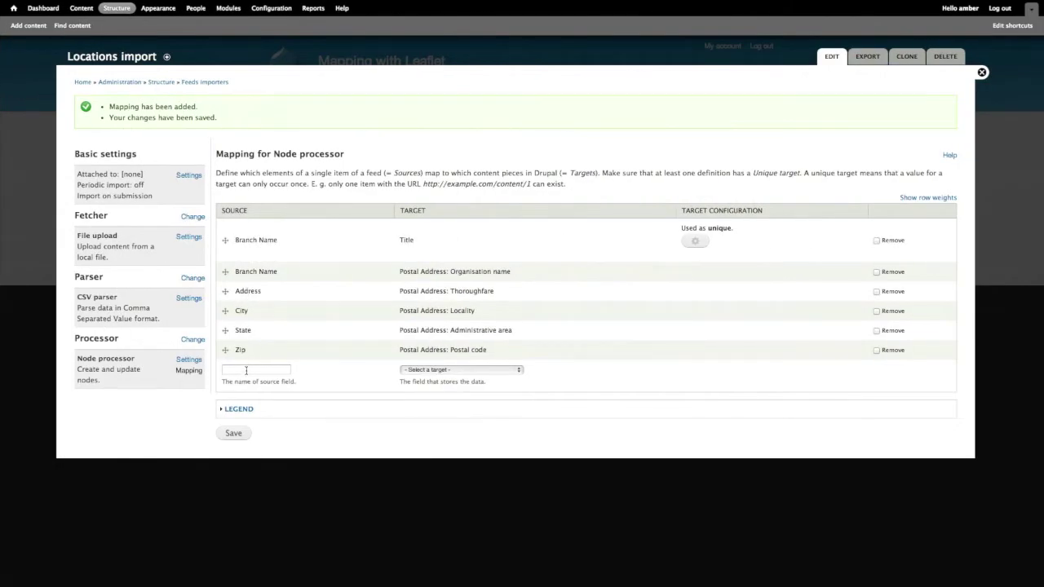
text(Country)
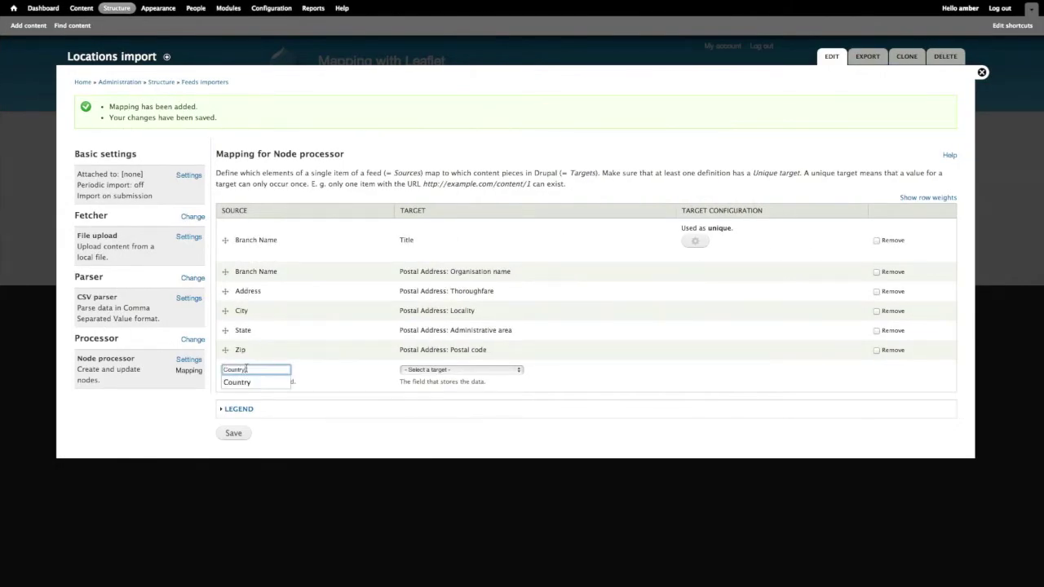
click(430, 370)
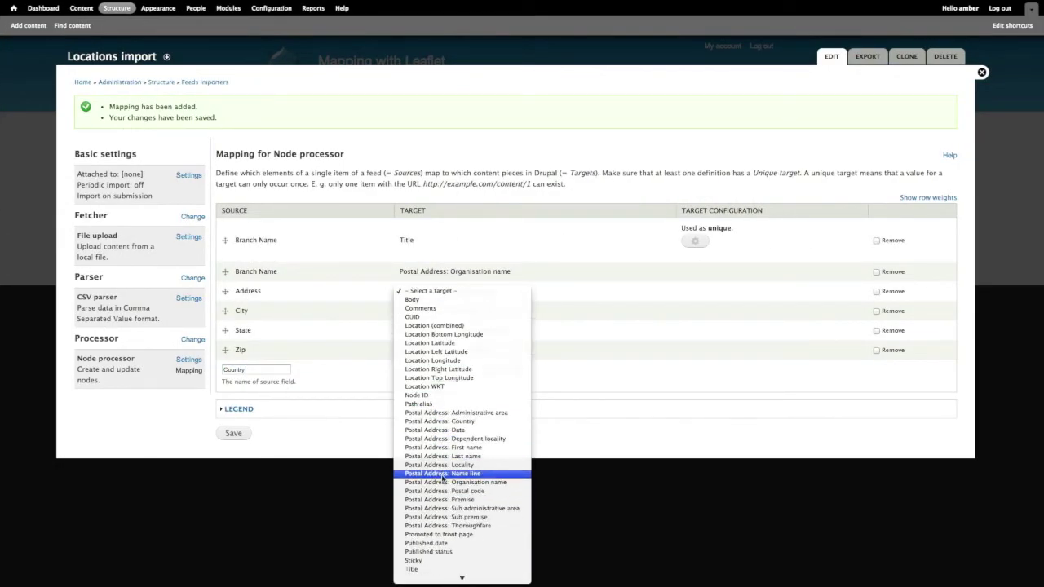
click(444, 421)
click(235, 433)
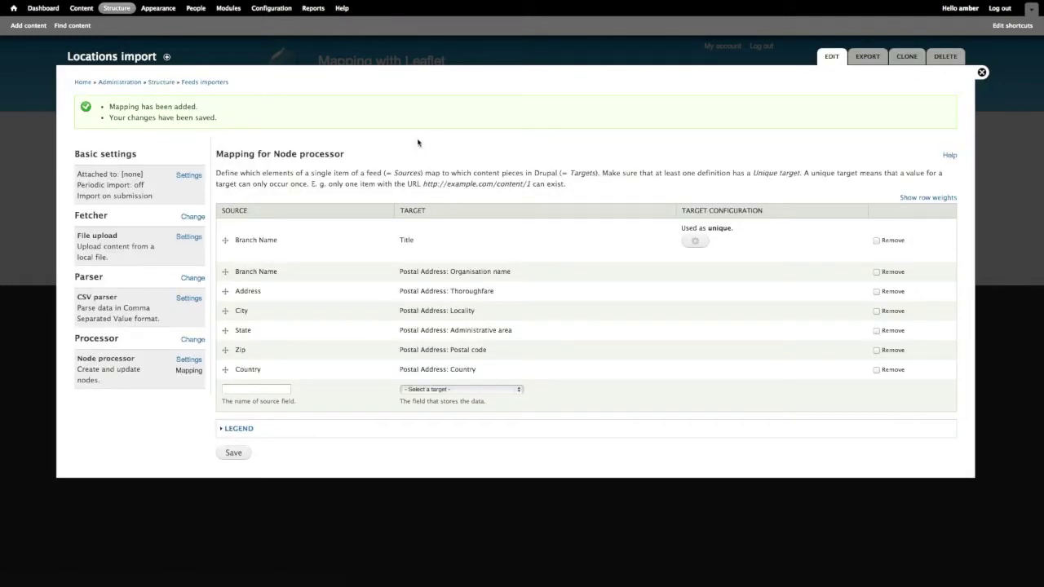
Return to the Feeds importers list and open the Locations import form from the site's Import page
click(202, 83)
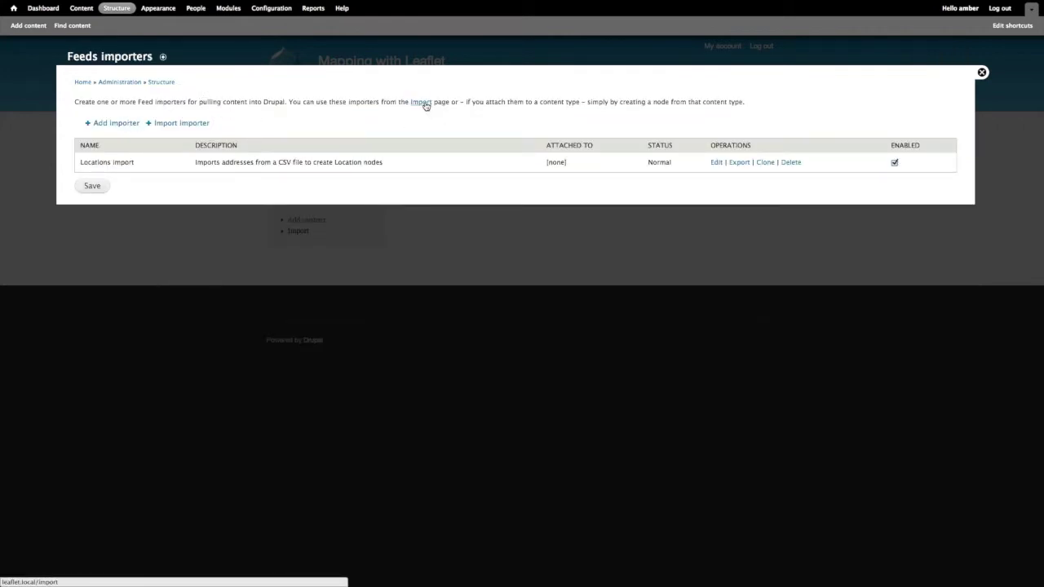
click(422, 103)
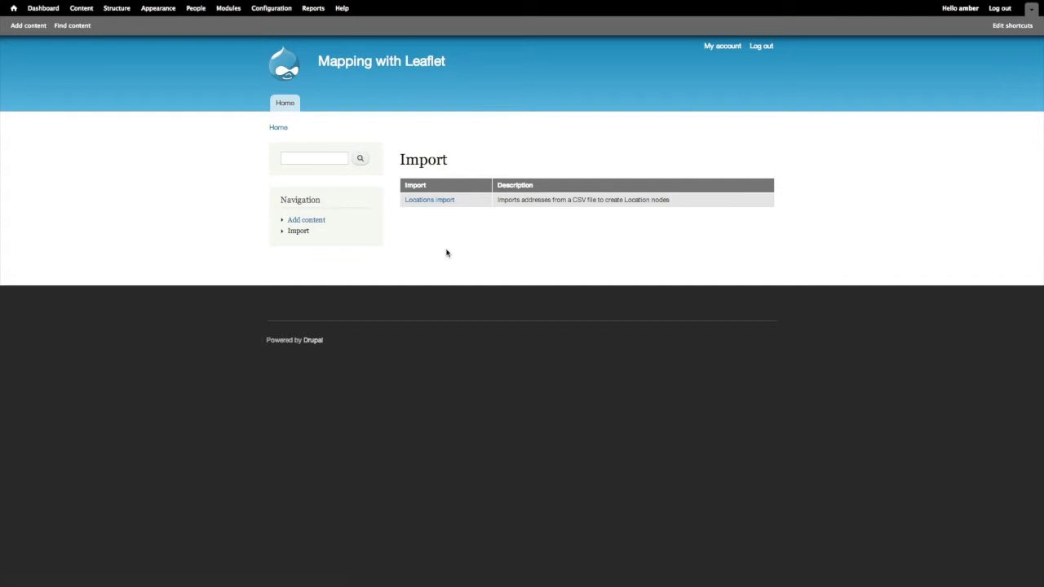
click(412, 203)
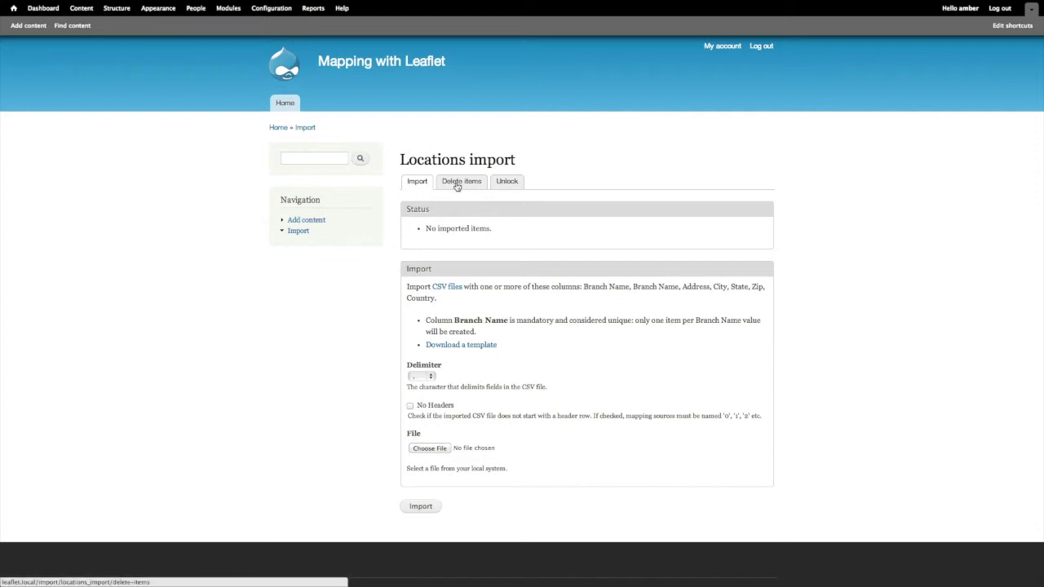
scroll(495, 256, down, 1)
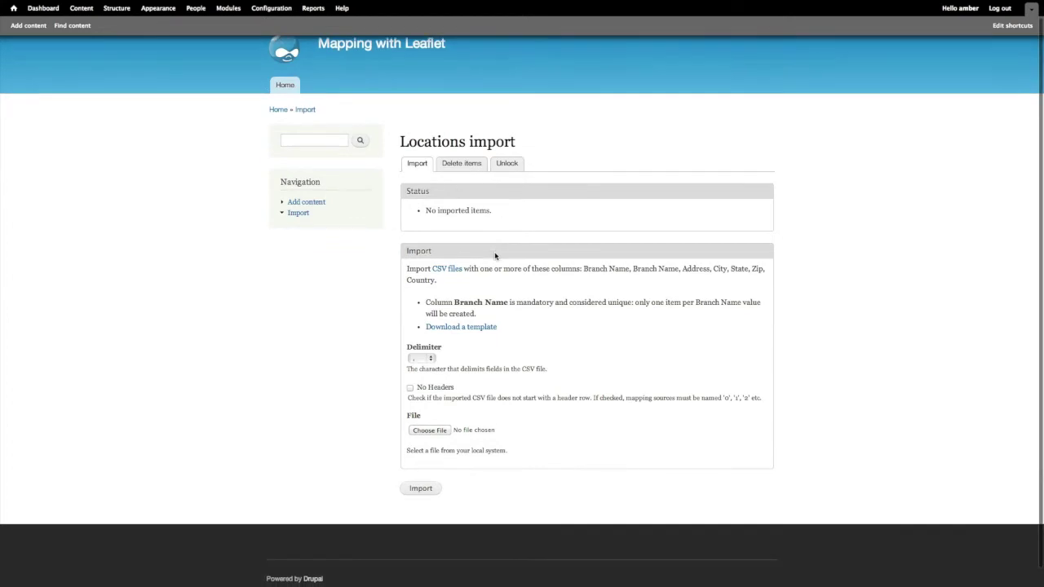
scroll(492, 236, down, 1)
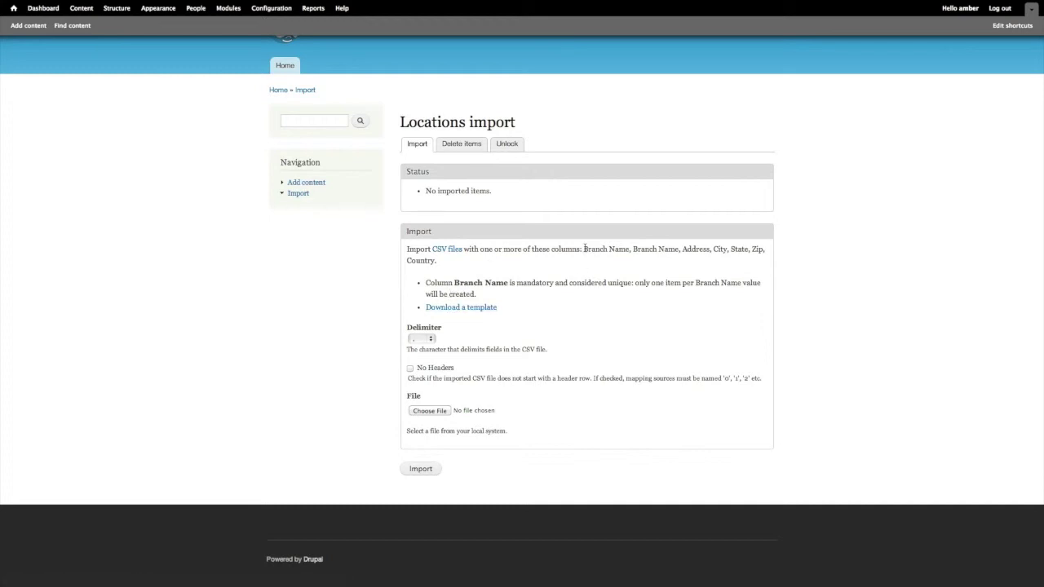
Choose branch-location-address.csv as the source file, keep the comma delimiter, and run the Locations import
click(429, 340)
click(456, 345)
click(431, 411)
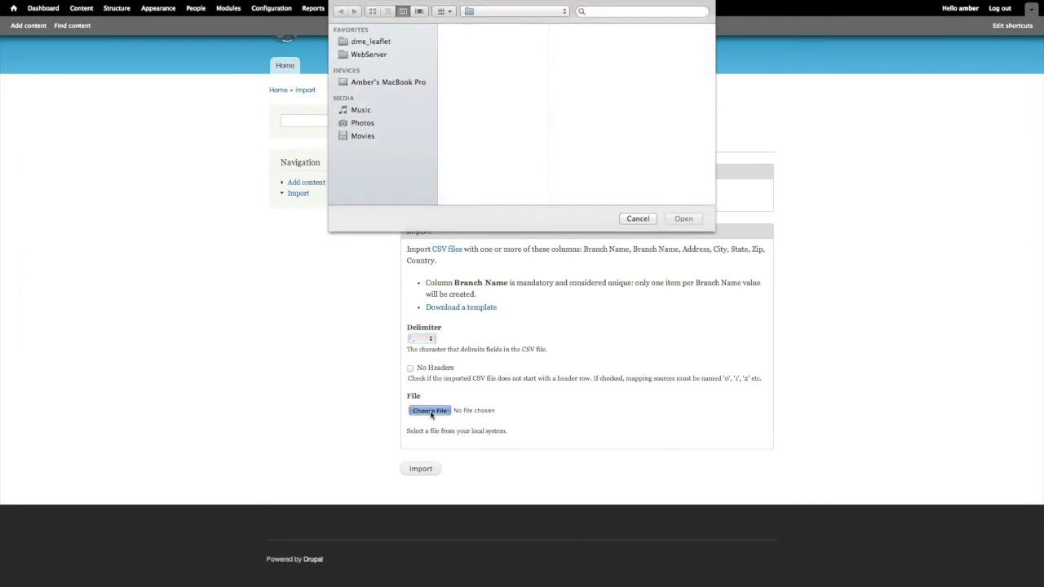
click(501, 139)
click(683, 219)
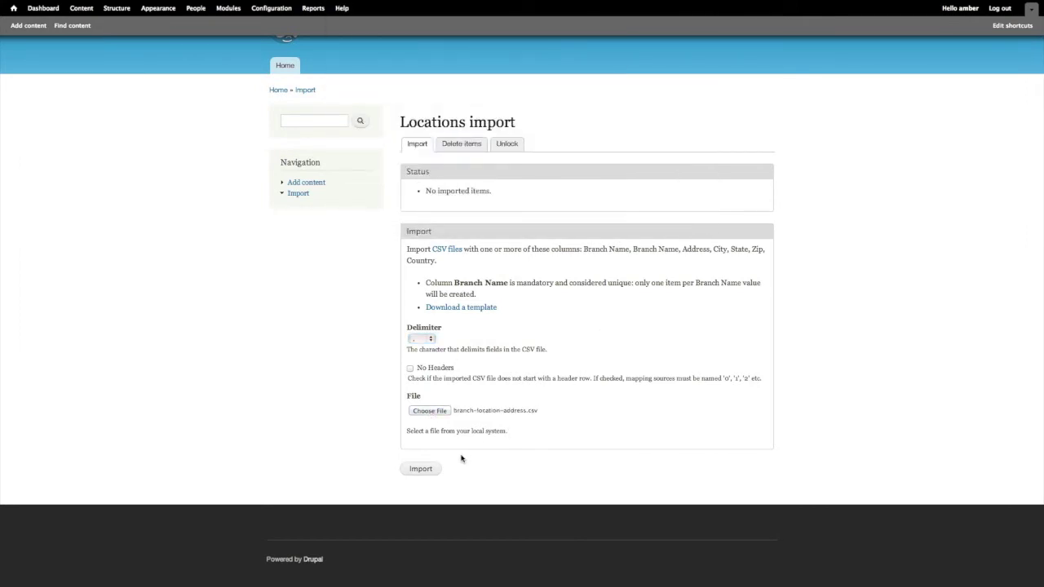
click(422, 469)
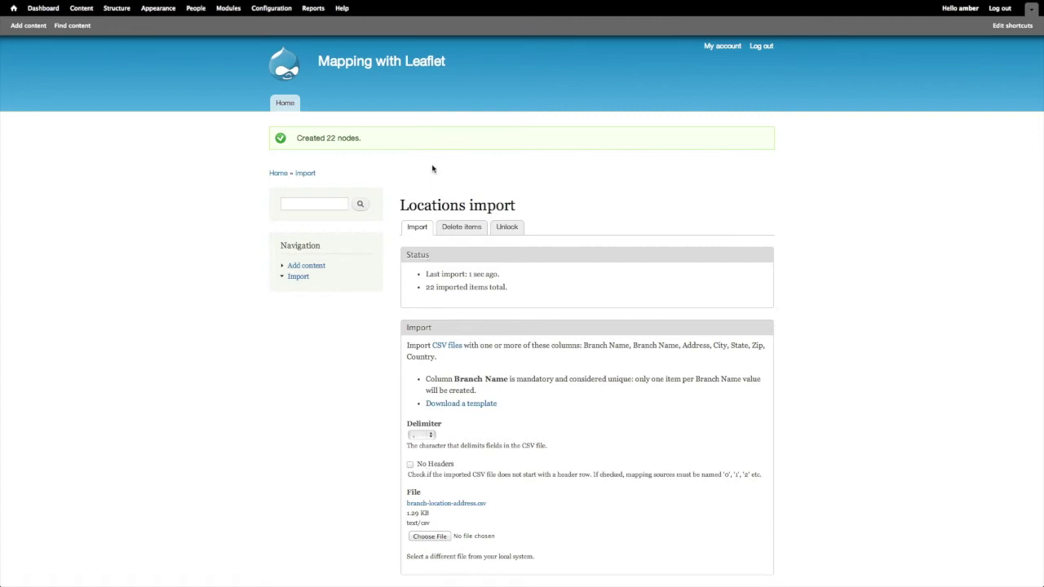
Review the imported Location nodes in the site's content list and open the Faulk Public Library node
scroll(108, 135, up, 1)
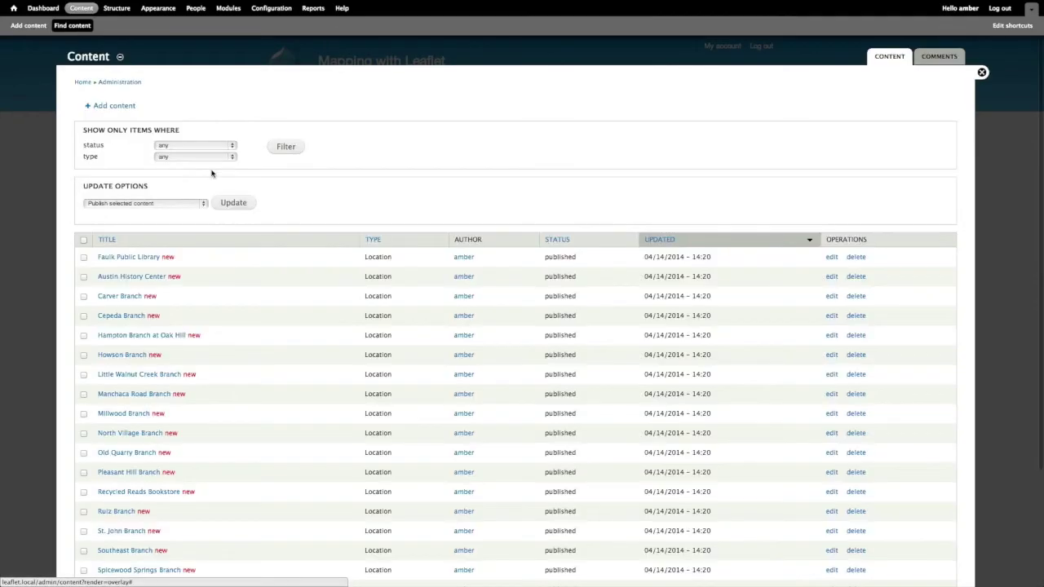
scroll(225, 272, down, 3)
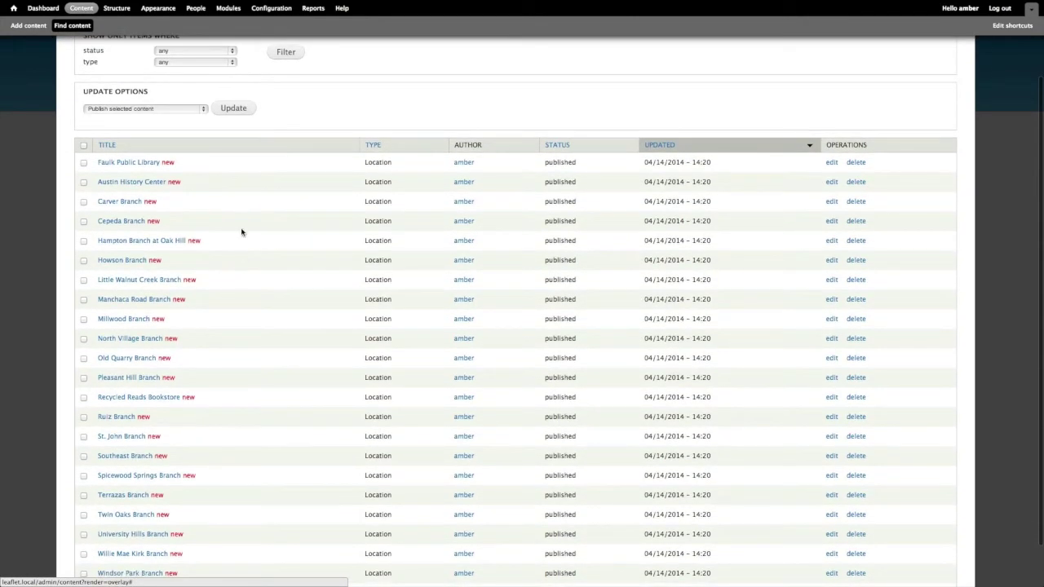
scroll(225, 182, down, 2)
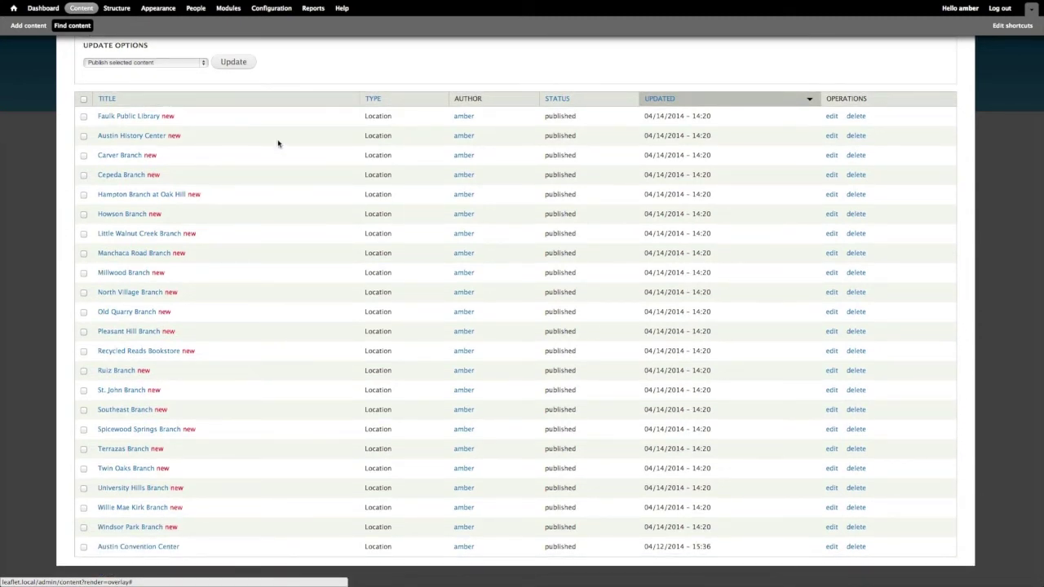
scroll(270, 135, up, 5)
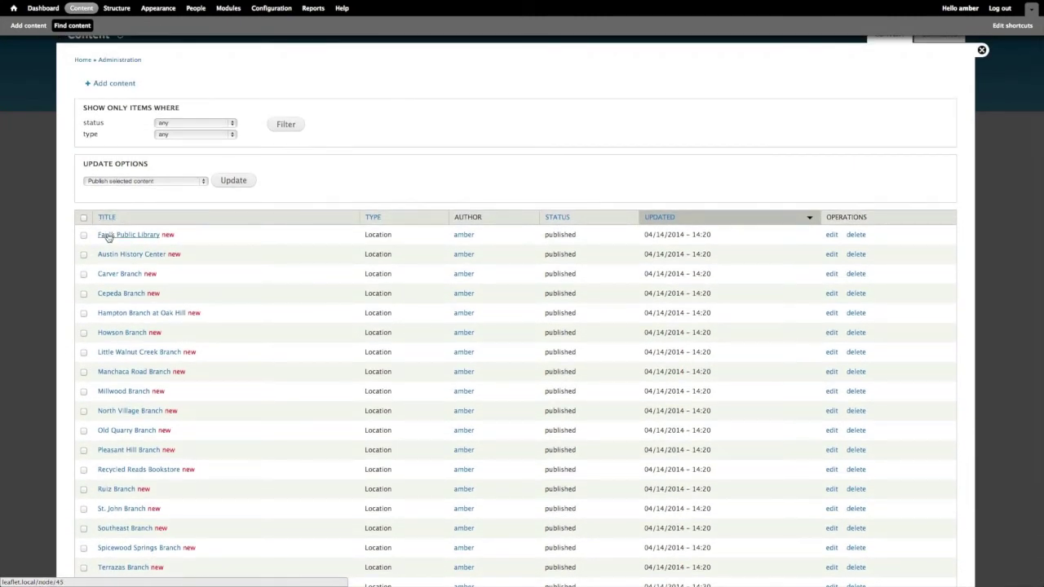
click(108, 235)
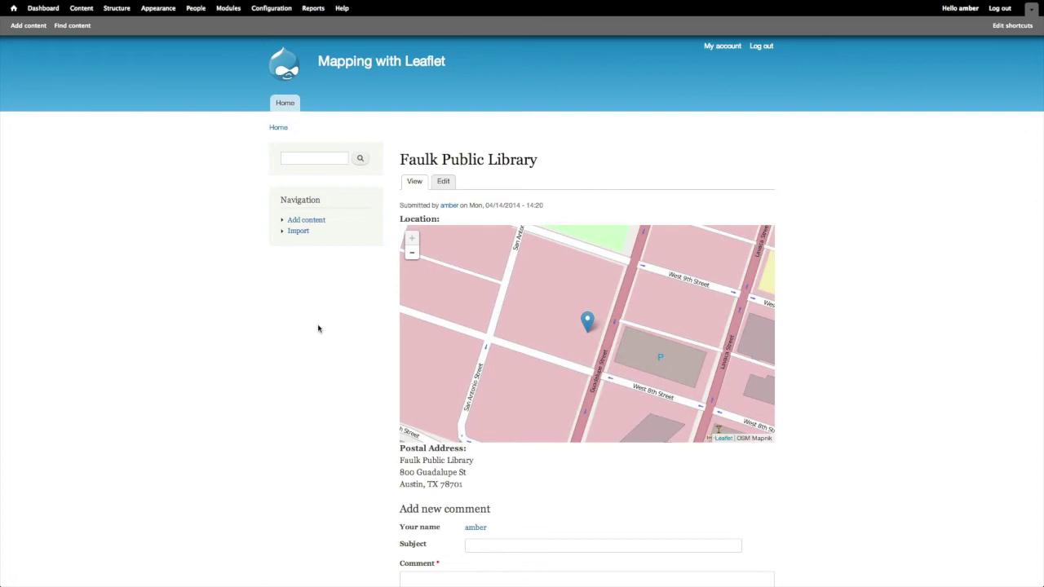